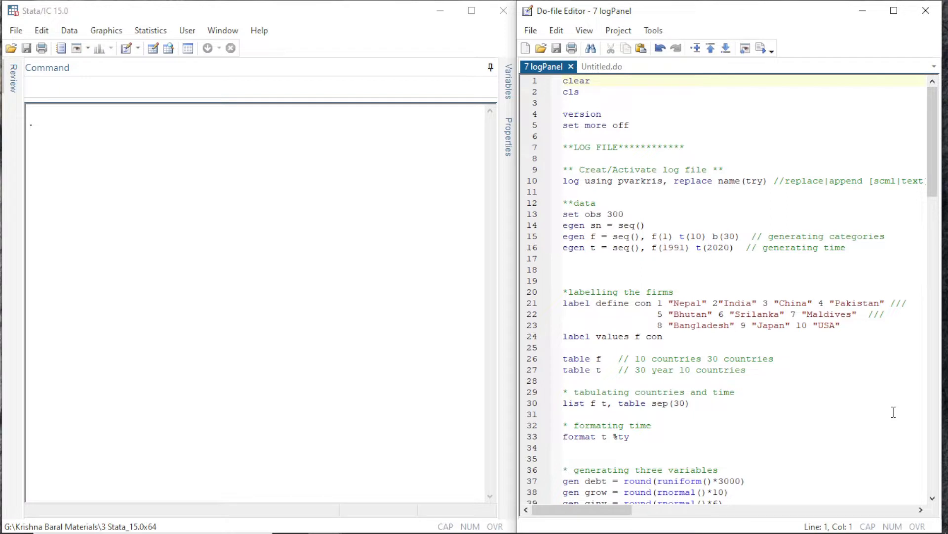
Run the do-file's clear and cls lines to empty the data in memory and the results window.
key(shift+Right)
key(shift+Right)
key(shift+Right)
key(shift+Right)
key(shift+Right)
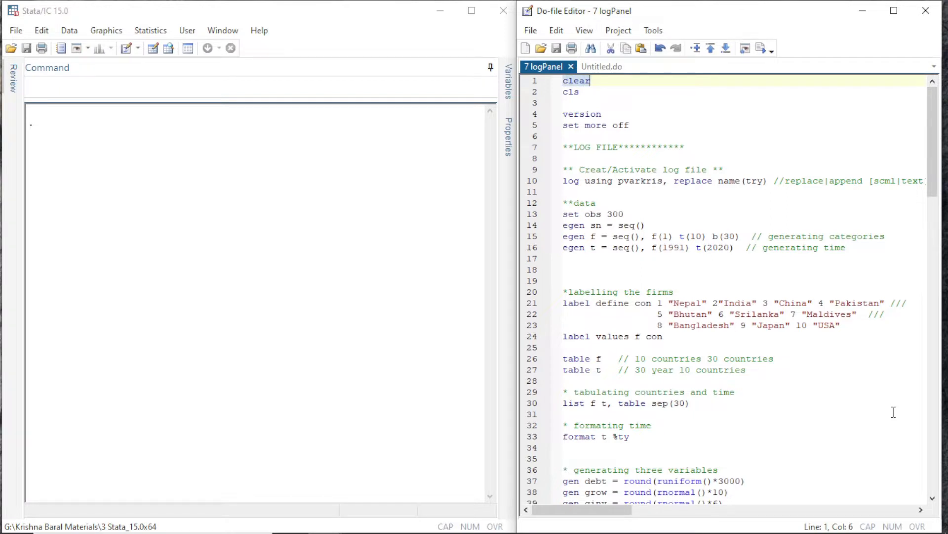
key(ctrl+d)
key(Home)
key(Down)
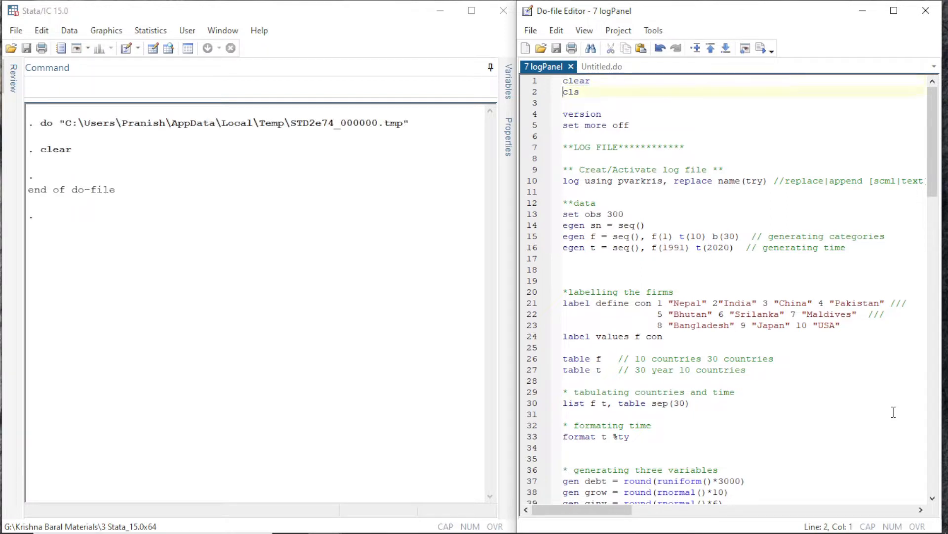
key(shift+Down)
key(ctrl+d)
key(Home)
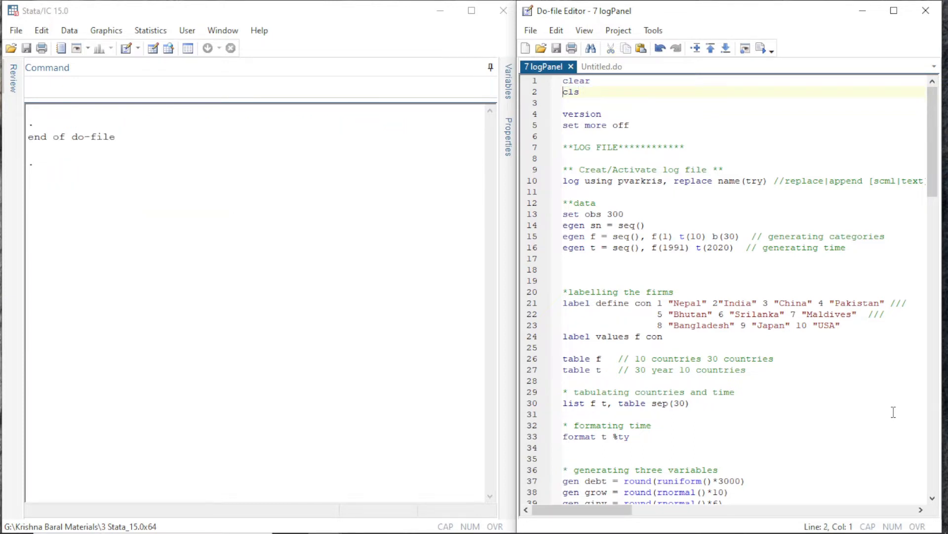
Run the version line and the set more off line of the do-file.
key(Down)
key(shift+Down)
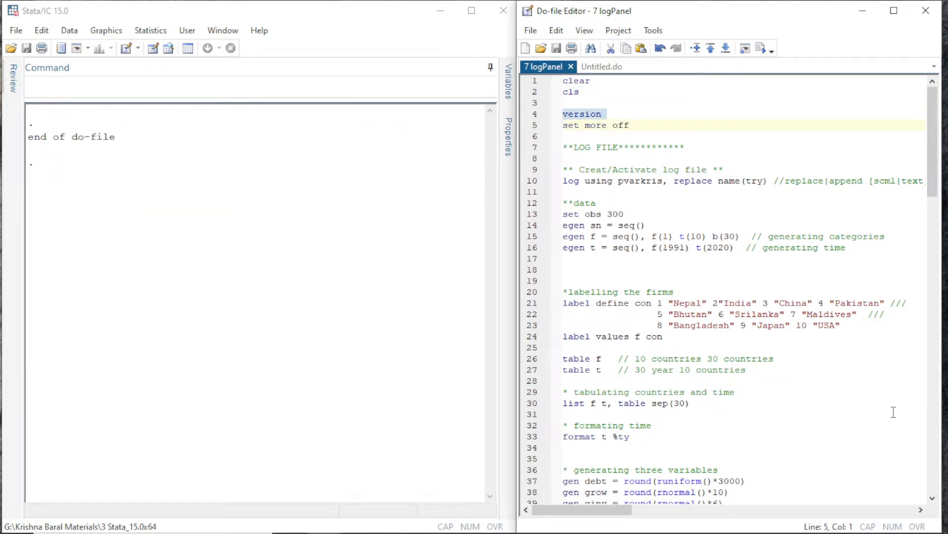
key(ctrl+d)
key(Home)
key(Down)
key(shift+Down)
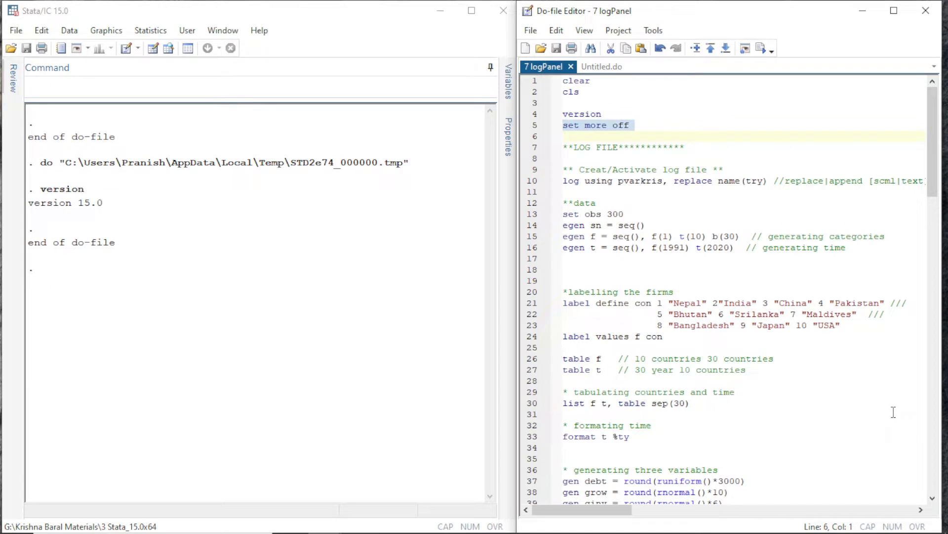
key(ctrl+d)
key(Home)
Examine the LOG FILE heading and the comment lines above the log command.
key(Down)
key(Down)
key(Down)
key(Down)
key(Down)
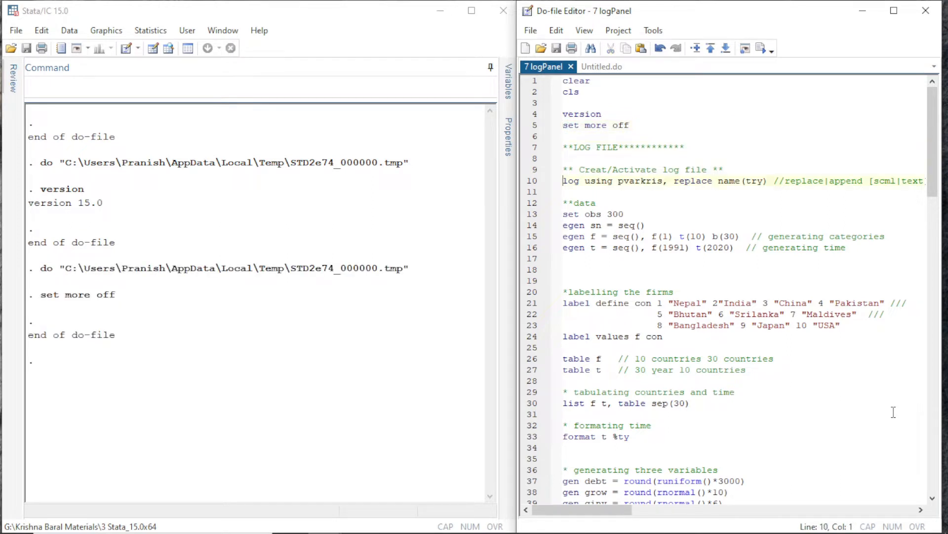
key(Up)
key(Up)
key(Up)
key(shift+Right)
key(shift+Right)
key(shift+Right)
key(shift+Right)
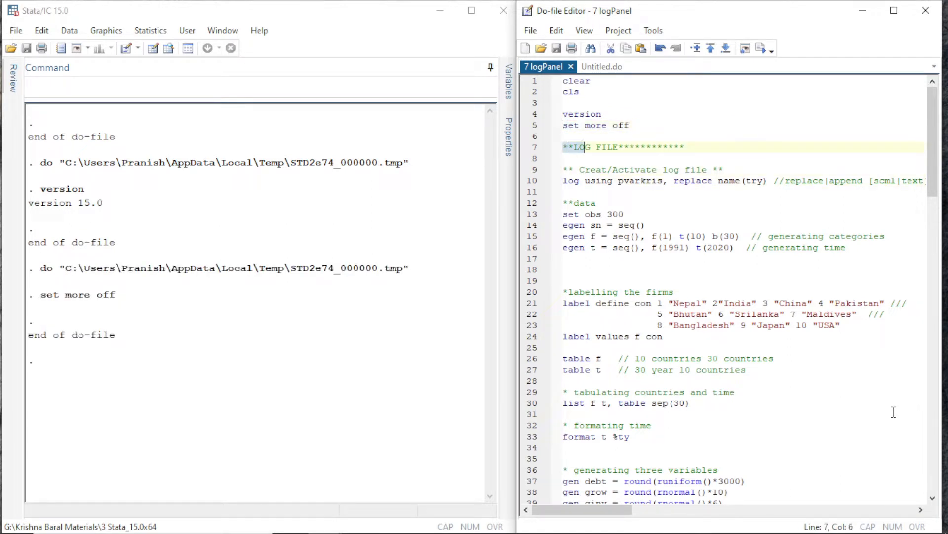
key(shift+Right)
key(shift+Right)
key(shift+Right)
key(shift+Right)
key(shift+Right)
key(shift+Right)
key(shift+Right)
key(shift+Right)
key(shift+Right)
key(shift+Left)
key(Left)
key(Up)
key(Down)
key(Down)
key(Down)
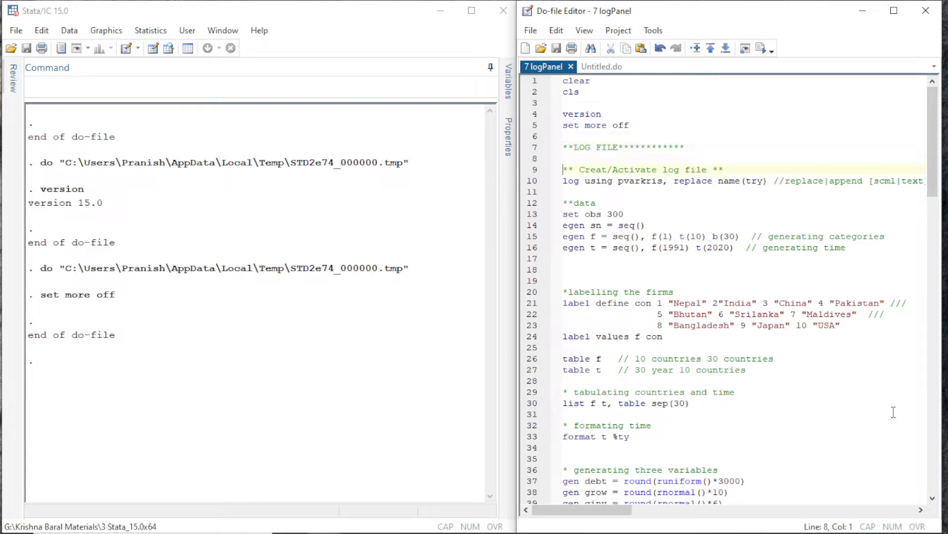
Run the line log using pvarkris, replace name(try) to open the log file.
key(Down)
key(shift+Down)
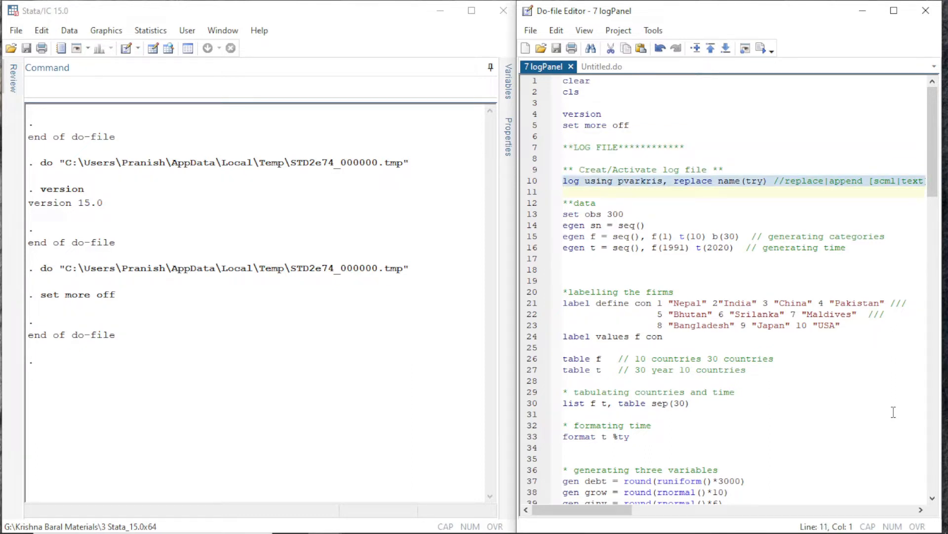
key(ctrl+d)
Examine the log command's file name pvarkris, its replace option and the log name try.
key(Left)
key(Right)
key(Right)
key(Right)
key(Right)
key(Right)
key(Right)
key(Right)
key(Right)
key(Right)
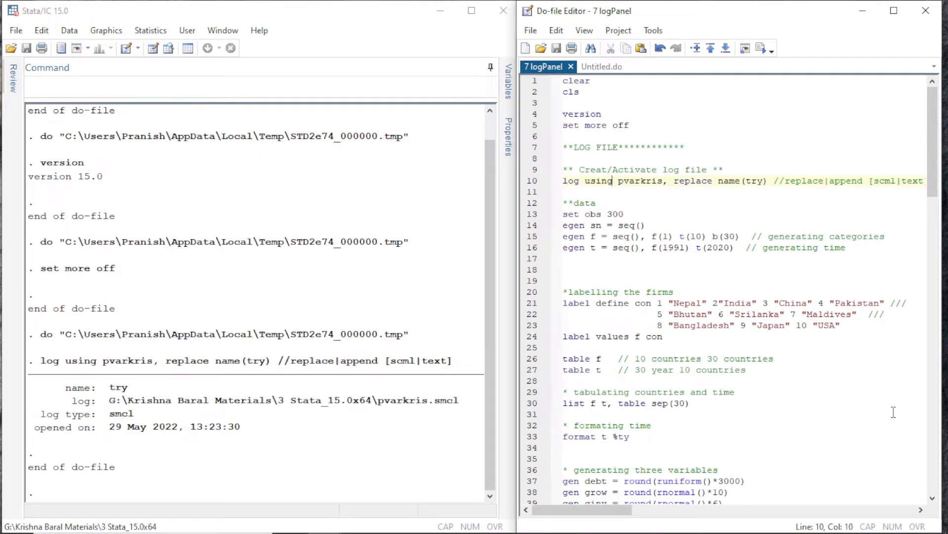
key(shift+Right)
key(shift+Right)
key(shift+Right)
key(shift+Right)
key(shift+Right)
key(shift+Right)
key(shift+Right)
key(shift+Right)
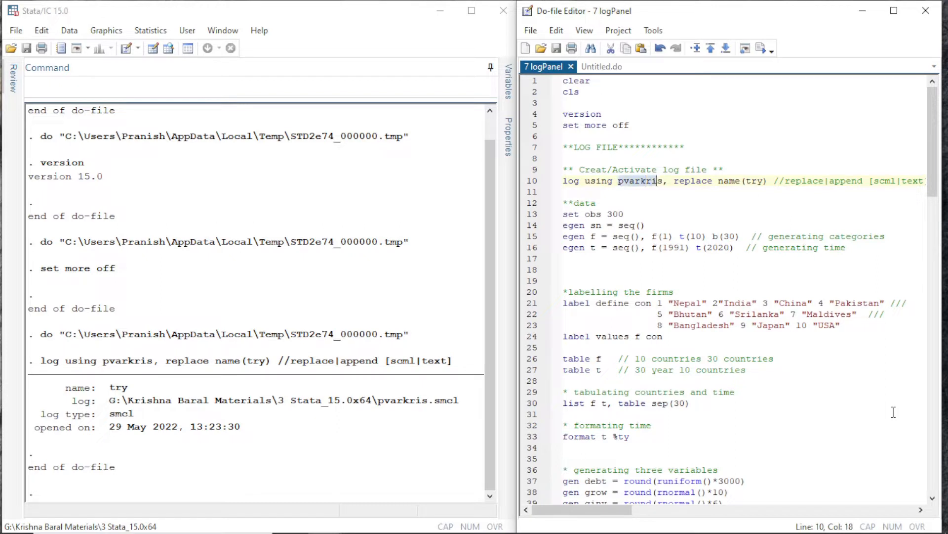
key(Left)
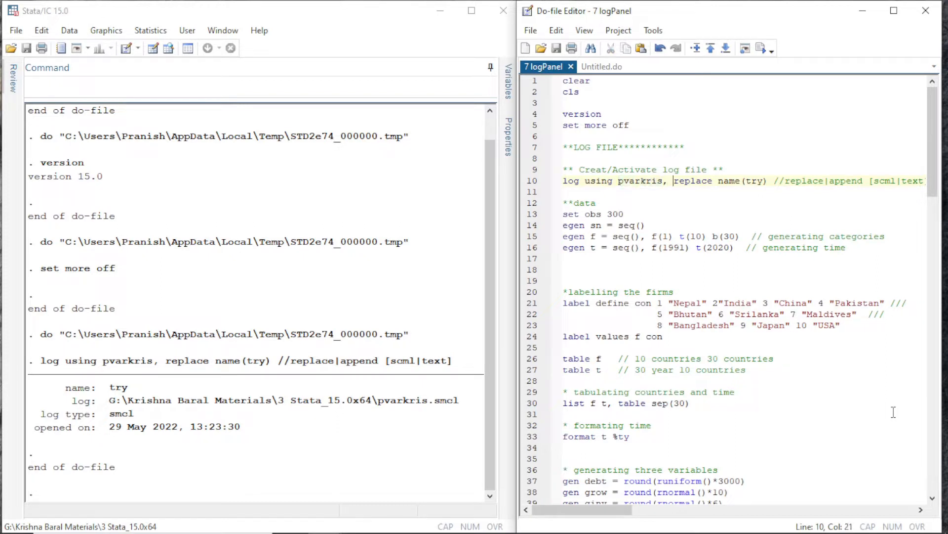
key(Right)
key(Right)
key(Right)
key(Right)
key(Right)
key(Right)
key(Right)
key(Right)
key(Right)
key(Right)
key(Right)
key(Right)
key(Left)
key(shift+Right)
key(shift+Right)
key(shift+Right)
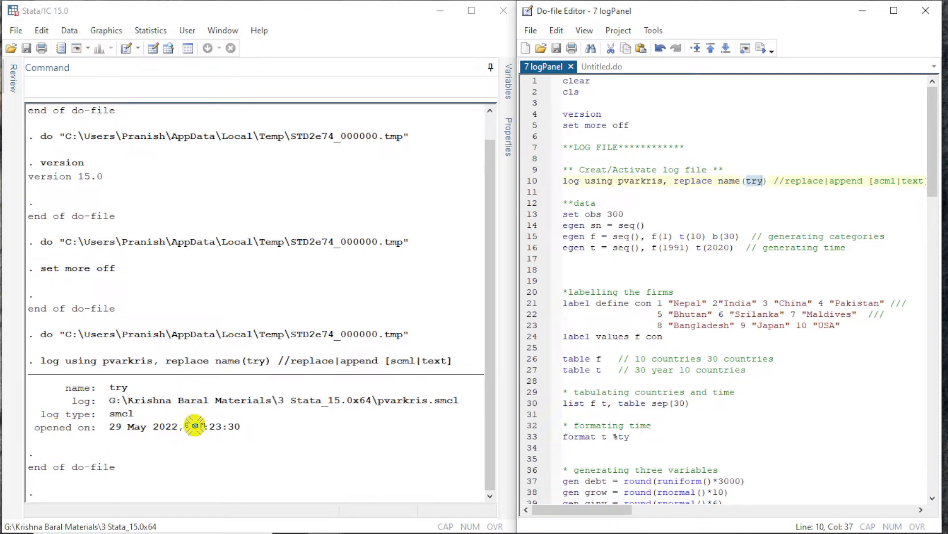
Run the line set obs 300 from the data section of the do-file.
click(615, 214)
key(Left)
key(Left)
key(Left)
key(Left)
key(Left)
key(Left)
key(Left)
key(Left)
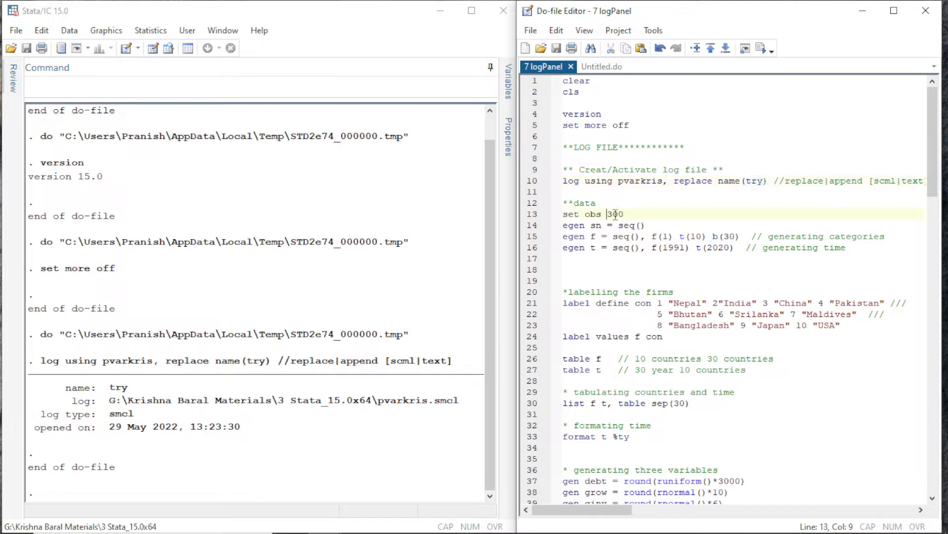
key(Left)
key(shift+Right)
key(shift+Right)
key(shift+Right)
key(shift+Right)
key(shift+Right)
key(shift+Right)
key(shift+Right)
key(shift+Right)
key(shift+Right)
key(shift+Right)
key(shift+Right)
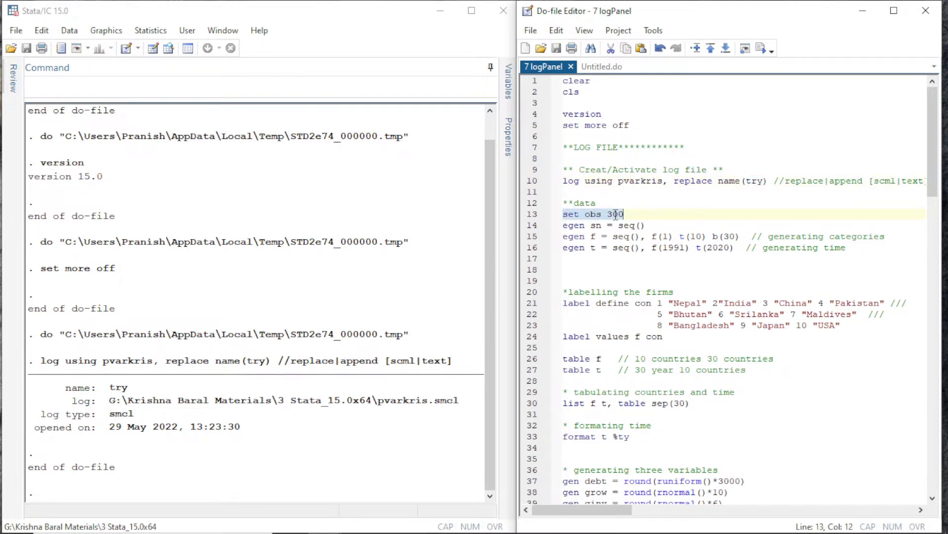
key(ctrl+d)
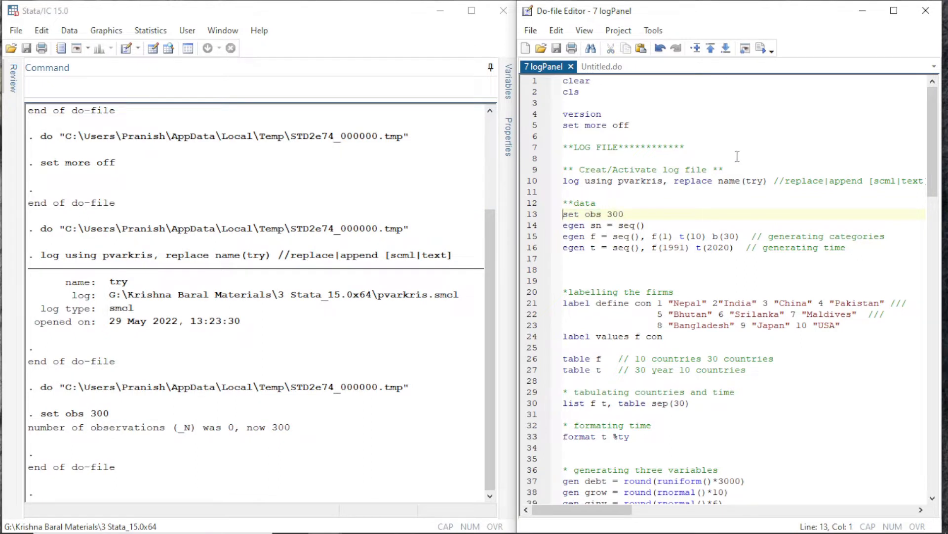
Generate the serial number variable by running the line egen sn = seq().
key(Down)
key(shift+Right)
key(shift+Right)
key(shift+Right)
key(shift+Right)
key(shift+Right)
key(shift+Right)
key(shift+Right)
key(shift+Right)
key(shift+Right)
key(shift+Right)
key(shift+Right)
key(shift+Right)
key(shift+Right)
key(shift+Right)
key(shift+Right)
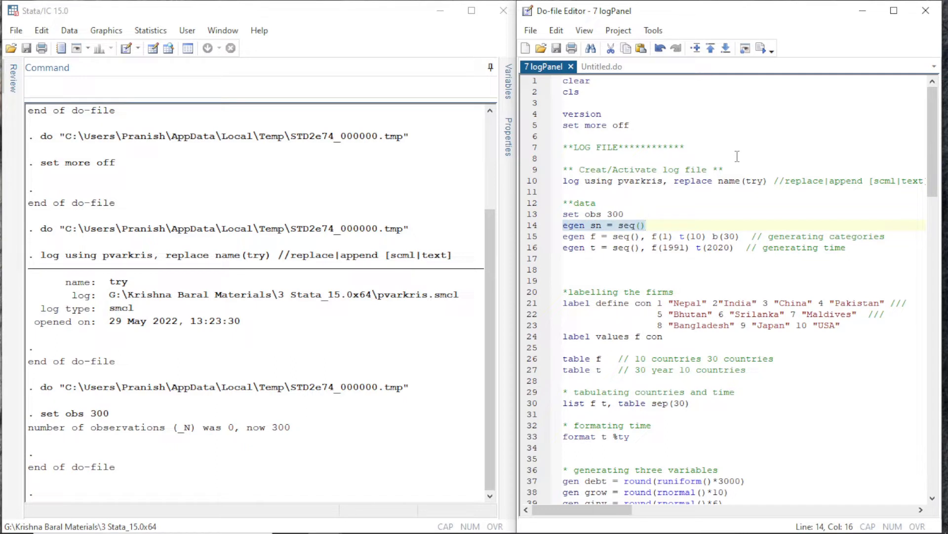
key(ctrl+d)
Generate the category variable by running the line egen f = seq(), f(1) t(10) b(30).
key(Down)
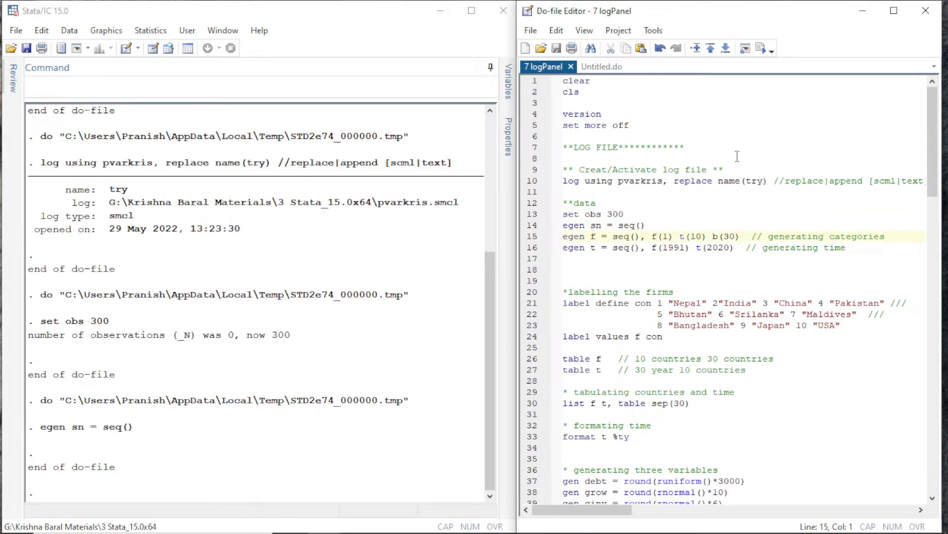
key(shift+Right)
key(shift+Right)
key(shift+Right)
key(shift+Right)
key(shift+Right)
key(shift+Right)
key(shift+Right)
key(shift+Right)
key(shift+Right)
key(shift+Right)
key(shift+Right)
key(shift+Right)
key(shift+Right)
key(shift+Right)
key(shift+Right)
key(shift+Right)
key(shift+Right)
key(shift+Right)
key(shift+Right)
key(shift+Right)
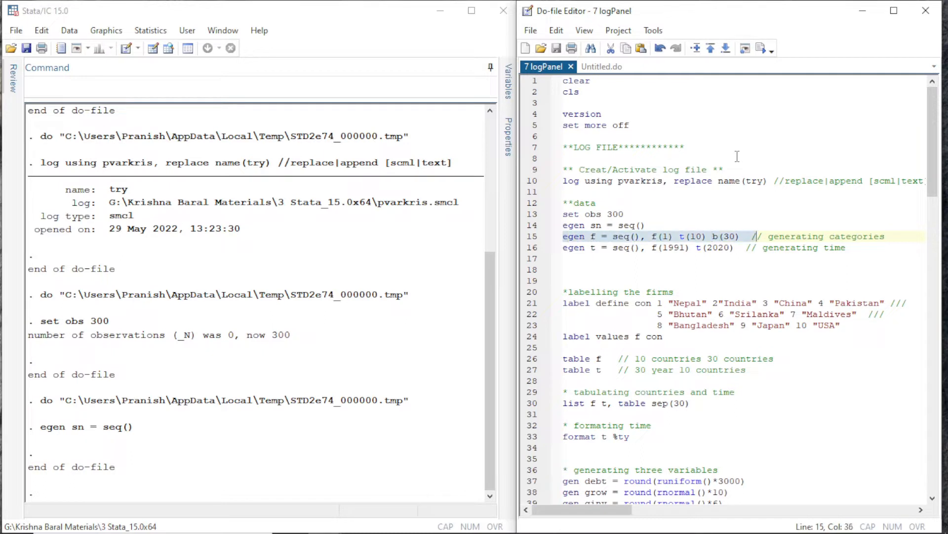
key(ctrl+d)
key(Left)
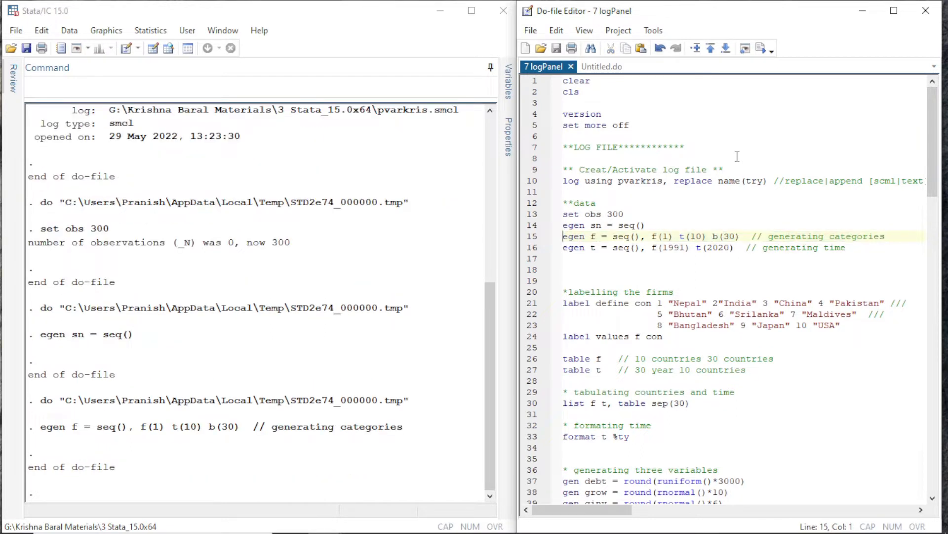
Examine the t(10) and b(30) options in the egen line that generates the categories.
key(Right)
key(Right)
key(Right)
key(Right)
key(Right)
key(Right)
key(Right)
key(Right)
key(Right)
key(Right)
key(Right)
key(Right)
key(Right)
key(Right)
key(Right)
key(Right)
key(Right)
key(Right)
key(Right)
key(Right)
key(Right)
key(Right)
key(Left)
key(Left)
key(Left)
key(Left)
key(Left)
key(Left)
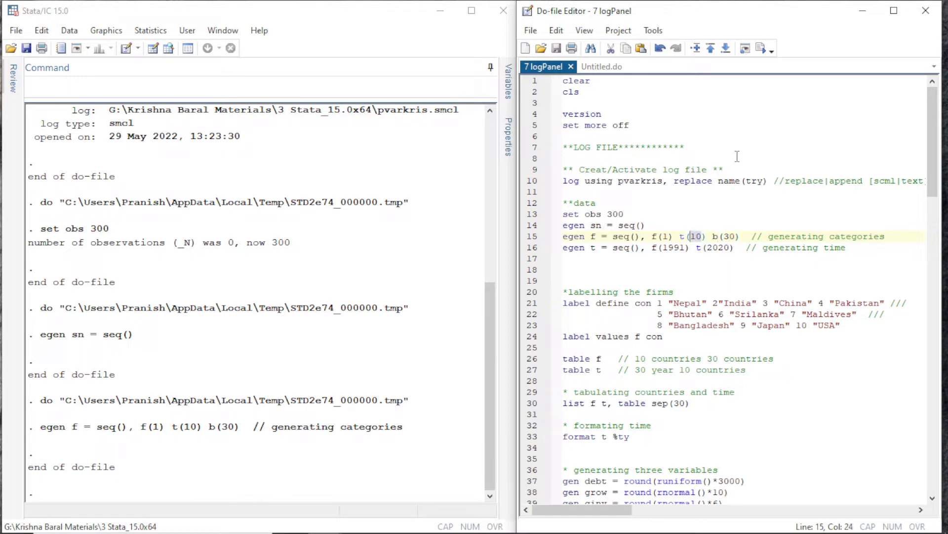
key(Right)
key(Right)
key(Right)
key(Right)
key(Right)
key(shift+Right)
key(shift+Right)
Generate the time variable by running the line egen t = seq(), f(1991) t(2020).
key(Down)
key(Left)
key(shift+Left)
key(shift+Left)
key(shift+Left)
key(shift+Left)
key(shift+Left)
key(shift+Left)
key(shift+Left)
key(shift+Left)
key(shift+Left)
key(shift+Left)
key(shift+Left)
key(shift+Left)
key(shift+Left)
key(shift+Left)
key(shift+Left)
key(shift+Left)
key(shift+Left)
key(shift+Left)
key(shift+Left)
key(shift+Left)
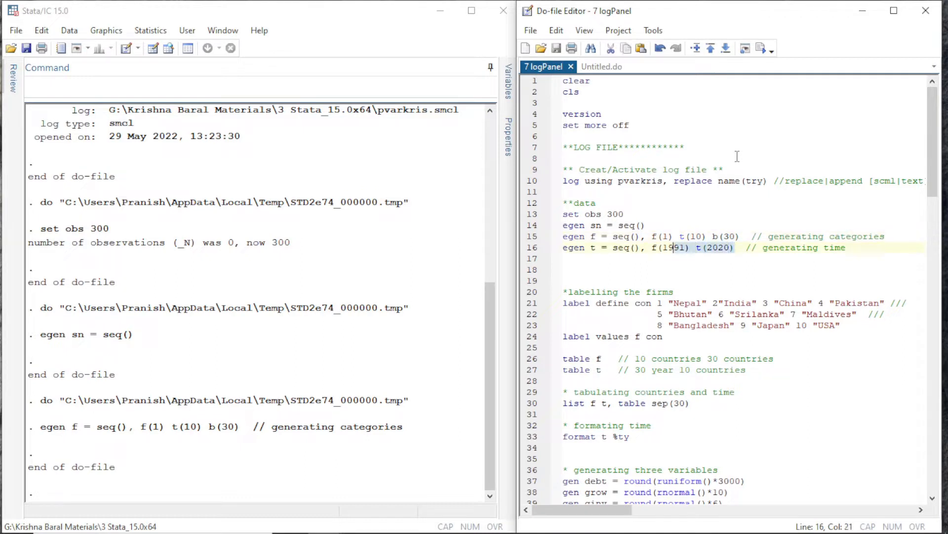
key(ctrl+d)
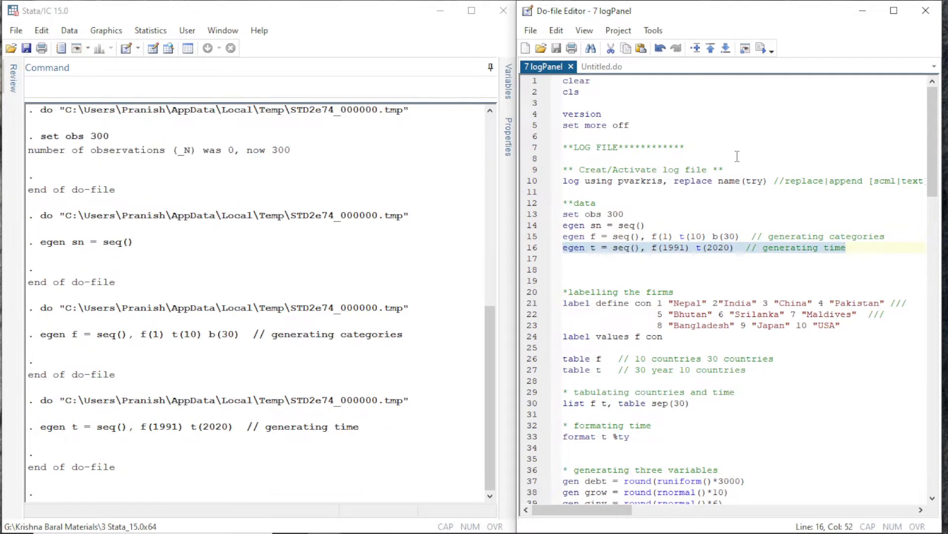
key(Left)
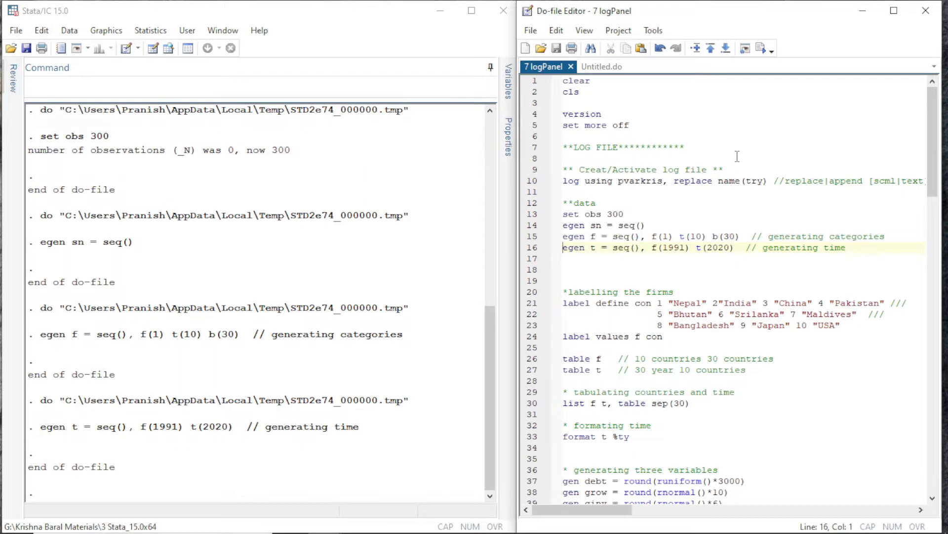
Define the value label con for the ten countries, from 1 "Nepal" to 10 "USA", by running the three-line label define command.
key(Down)
key(Down)
key(Down)
key(Down)
key(Down)
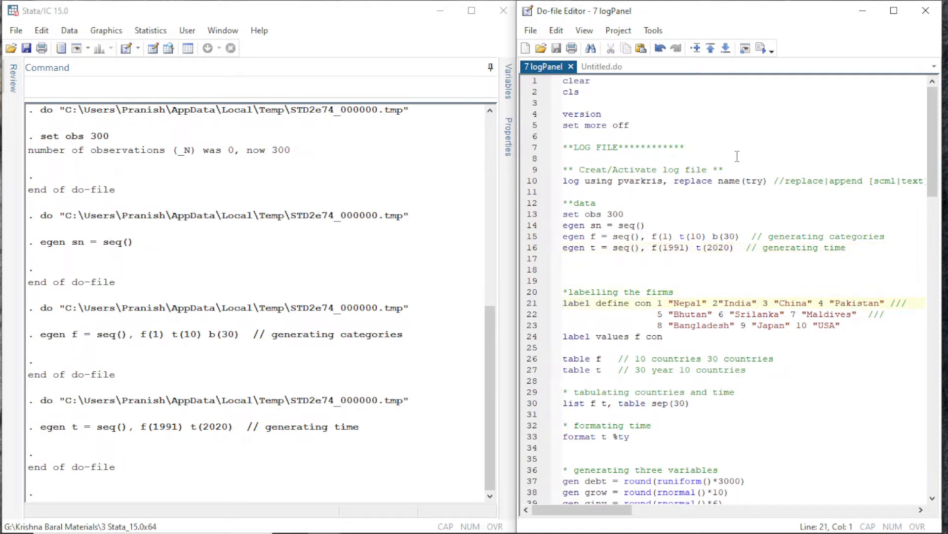
key(shift+Down)
key(shift+Down)
key(shift+Down)
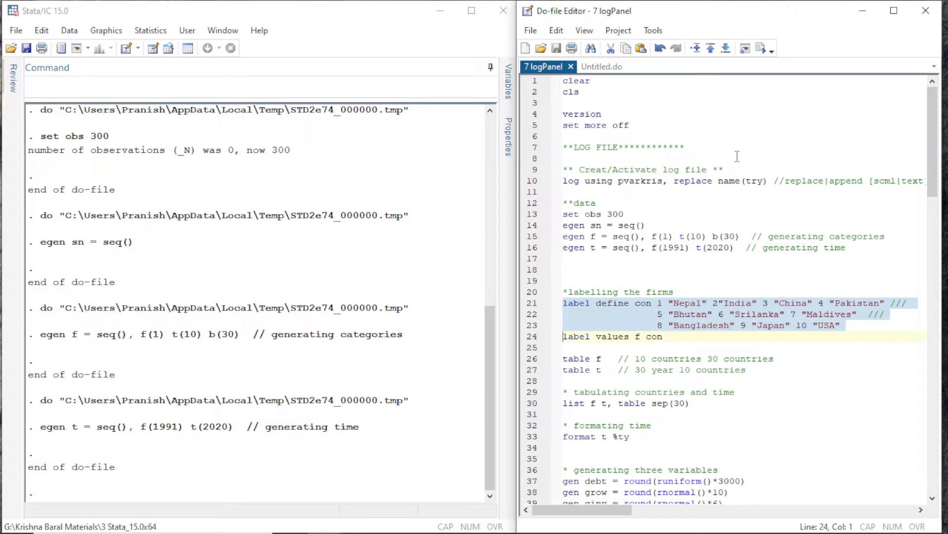
key(ctrl+d)
key(Right)
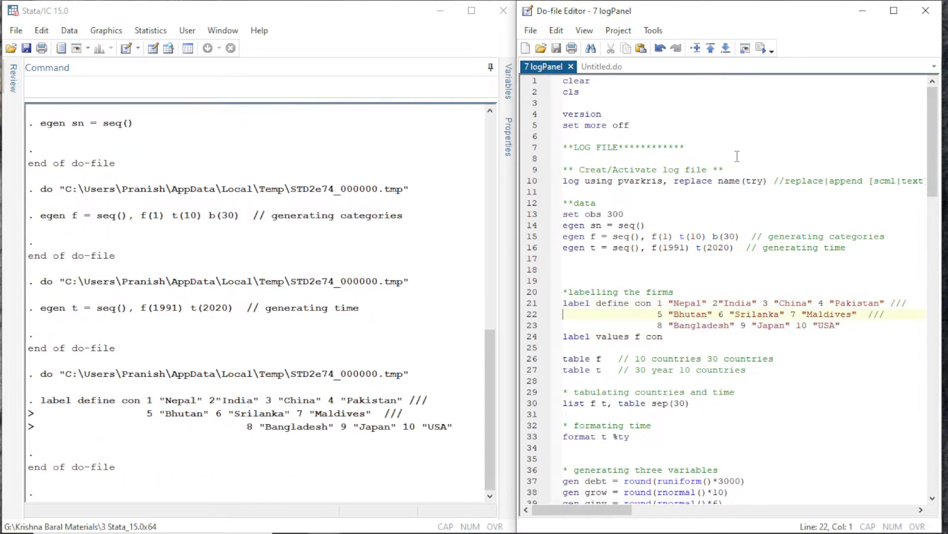
Attach the country labels to the category variable by running the line label values f con.
key(shift+Down)
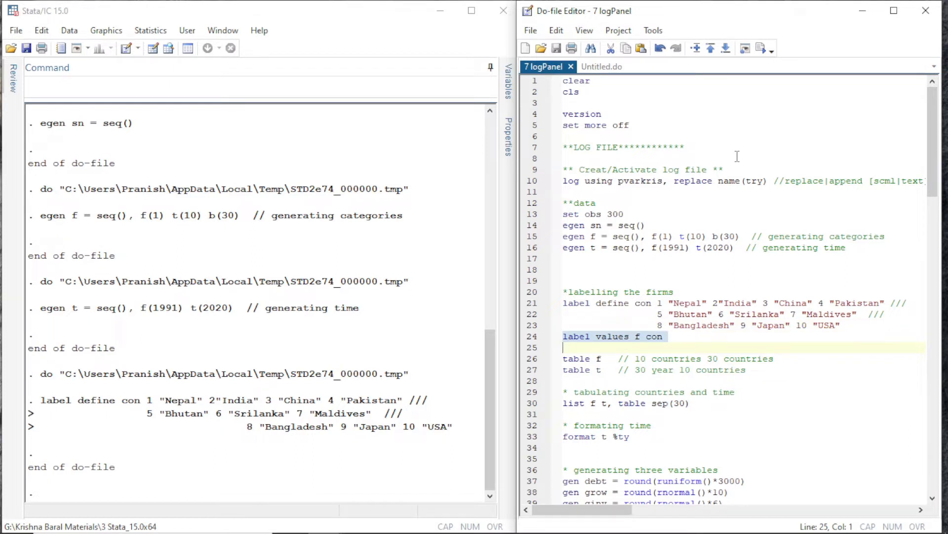
key(ctrl+d)
key(Right)
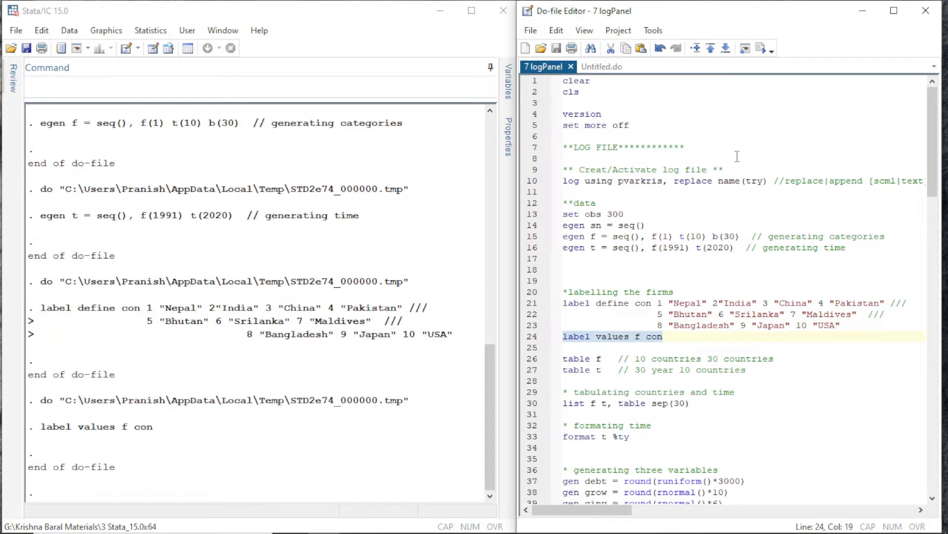
Tabulate the country variable by running the line table f, and look back over the earlier results.
key(Right)
key(Down)
key(shift+Down)
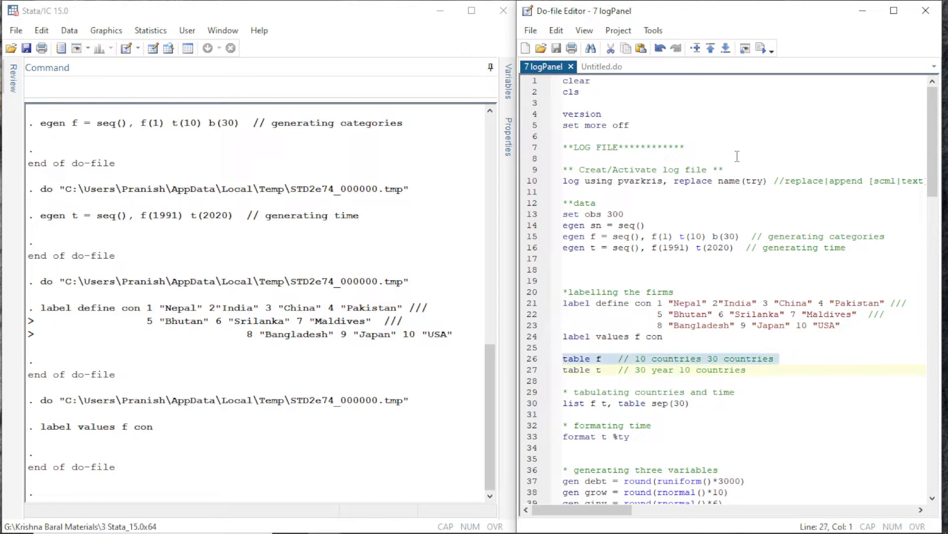
key(shift+Left)
key(ctrl+d)
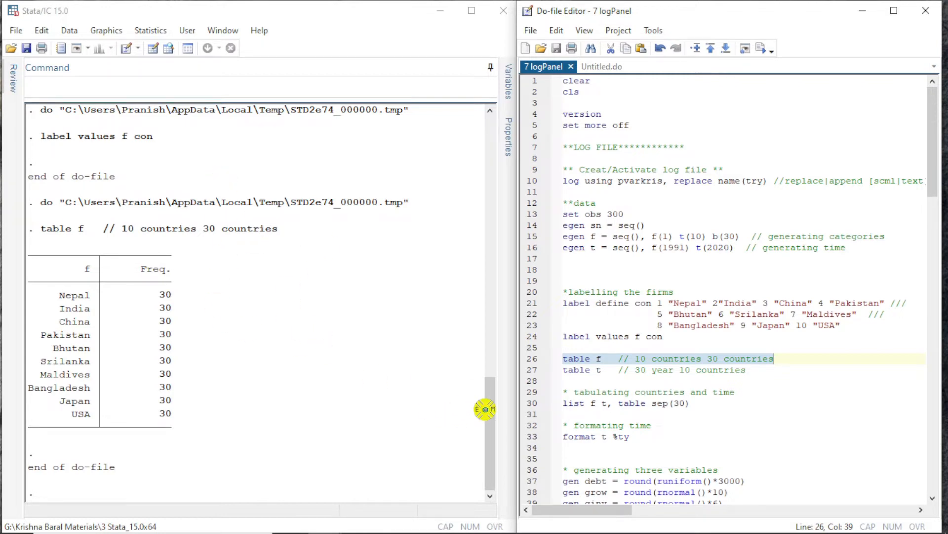
drag(485, 409, 489, 207)
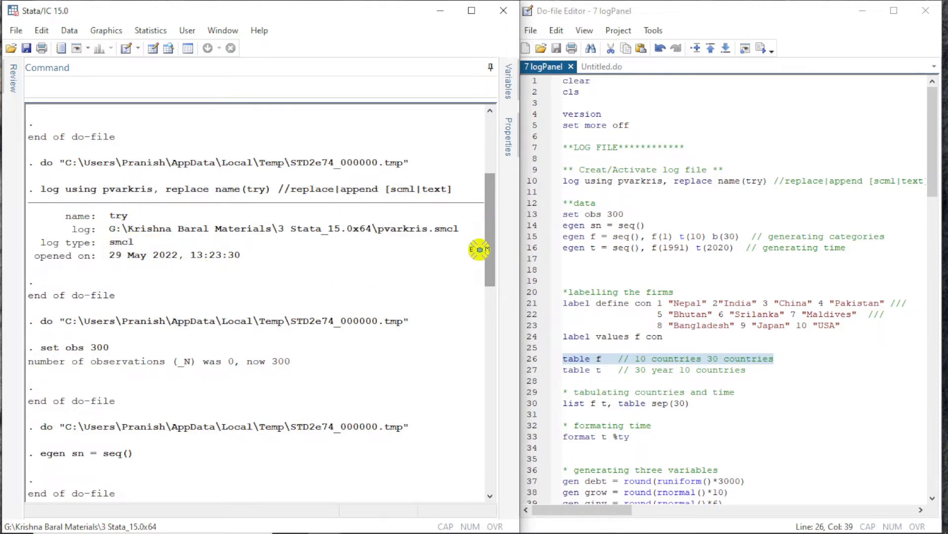
Tabulate the time variable by running the line table t, and review the country and year frequency tables.
click(573, 370)
triple_click(590, 370)
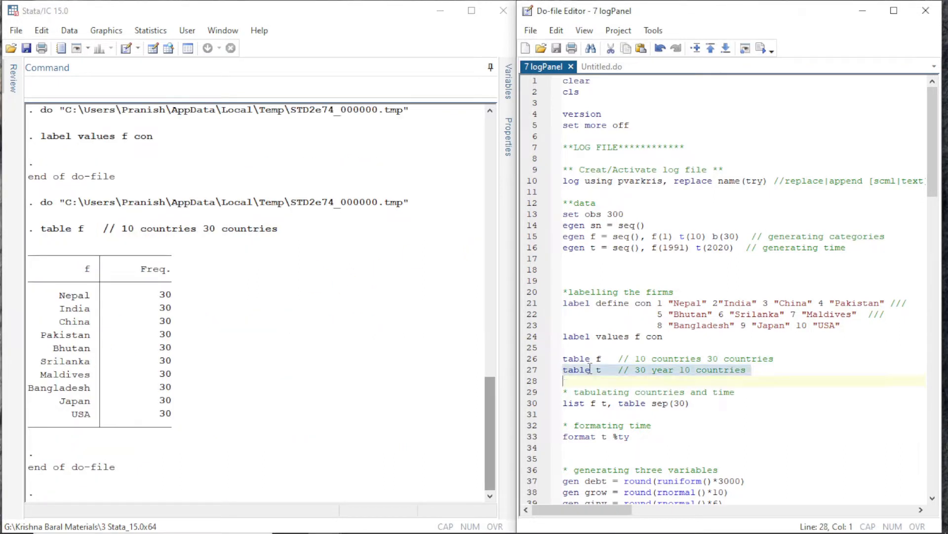
key(shift+Left)
key(ctrl+d)
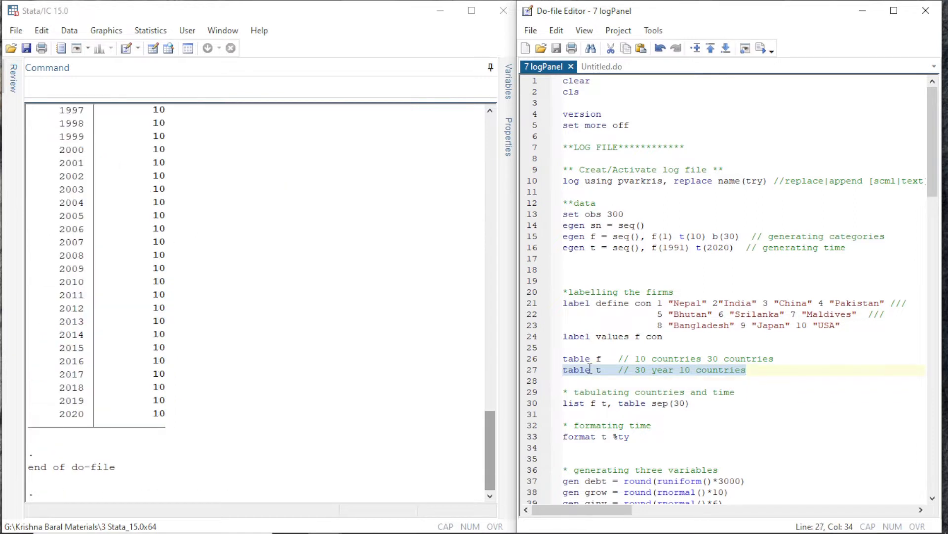
key(Down)
click(487, 421)
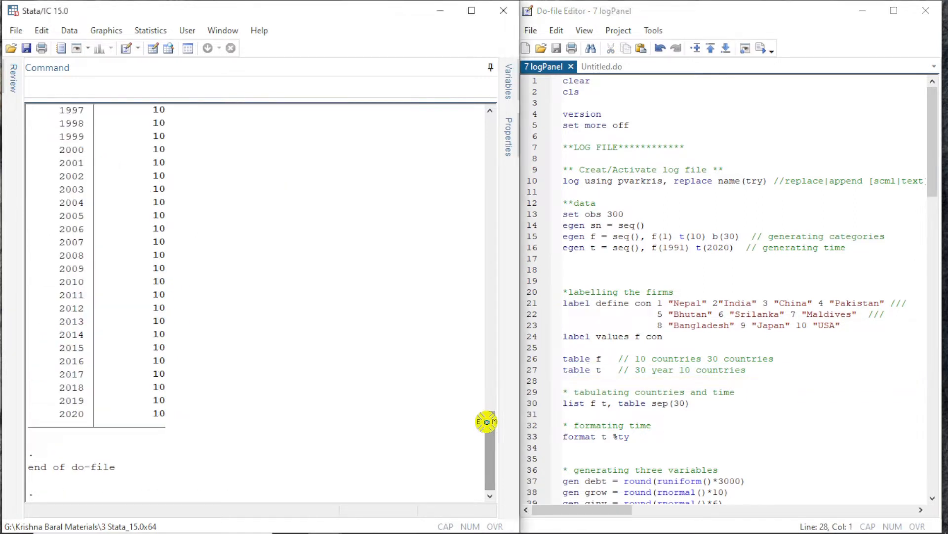
drag(486, 421, 486, 330)
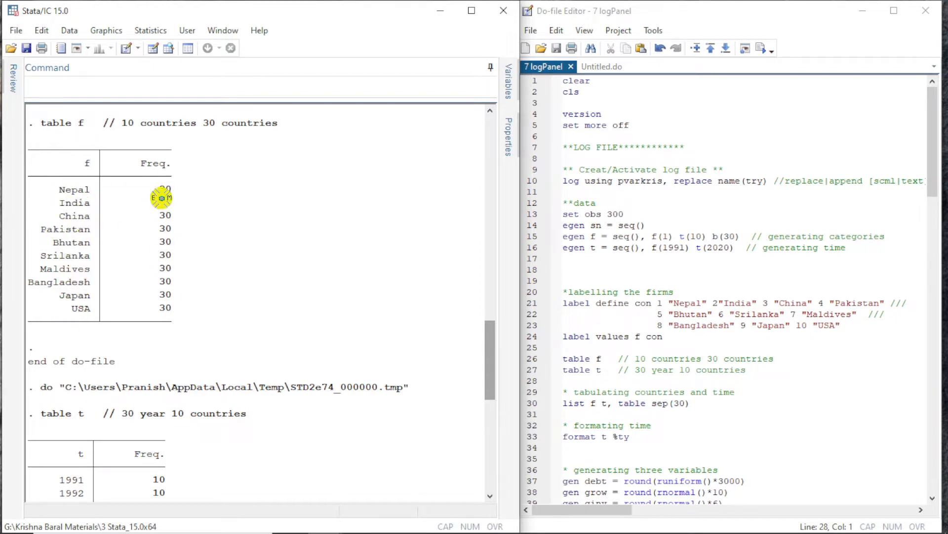
drag(488, 322, 488, 393)
List the countries and years in blocks of 30 by running the line list f t, table sep(30).
click(575, 404)
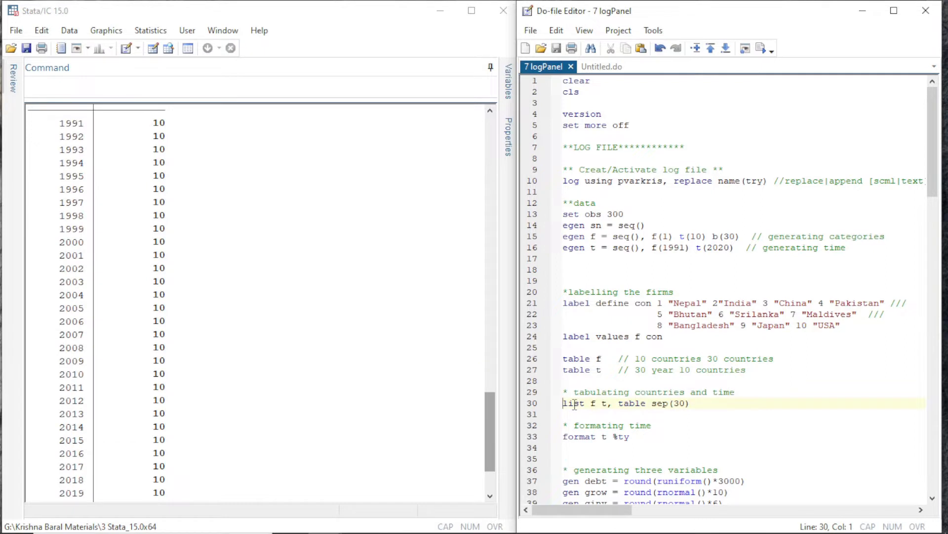
triple_click(575, 404)
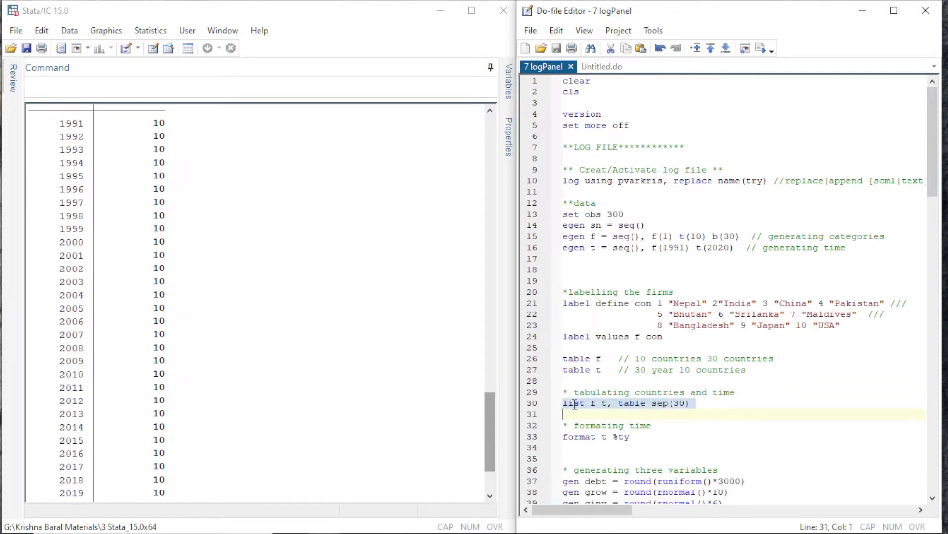
key(ctrl+d)
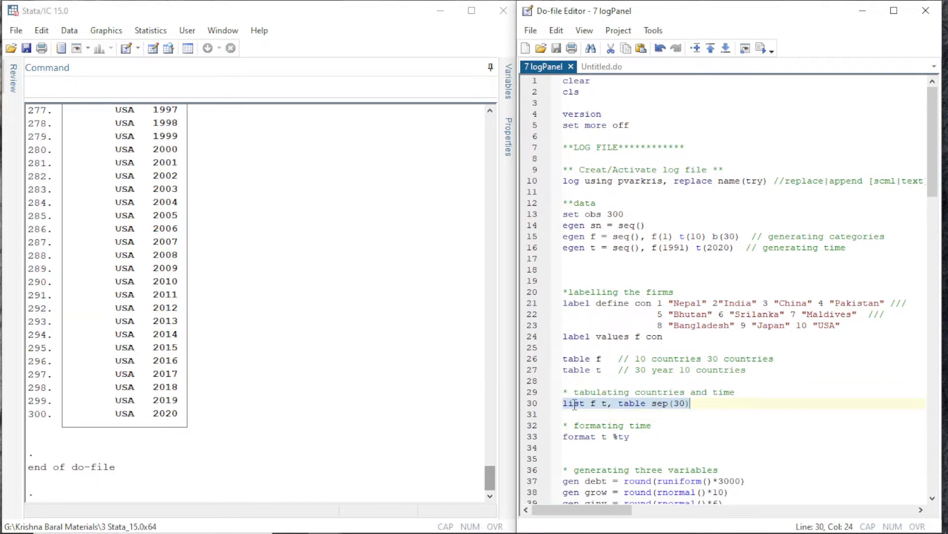
Format the time variable as yearly by running the line format t %ty.
key(Down)
key(Down)
key(Down)
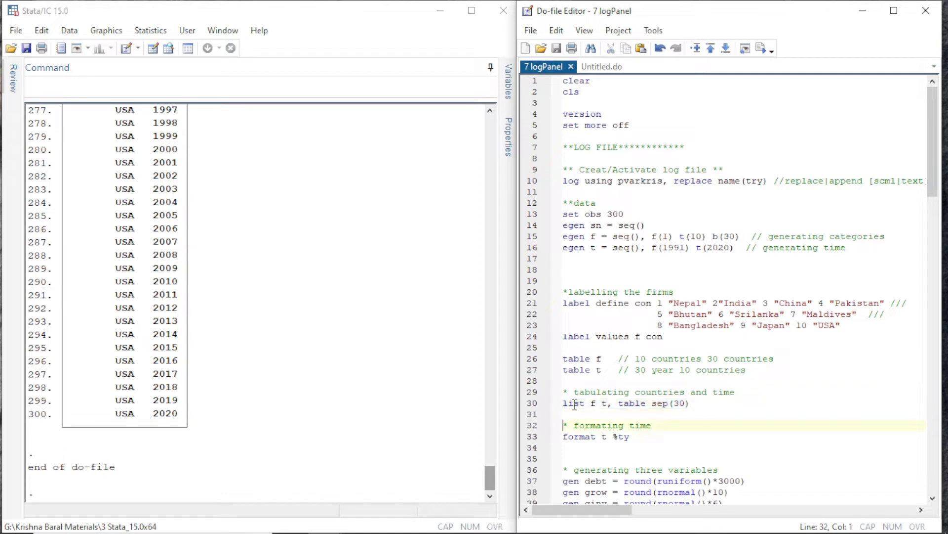
key(shift+Down)
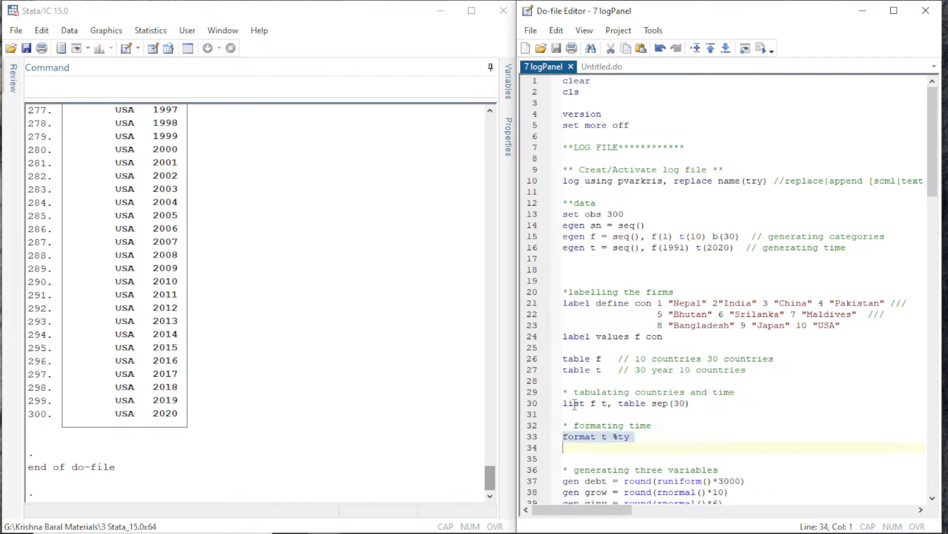
key(ctrl+d)
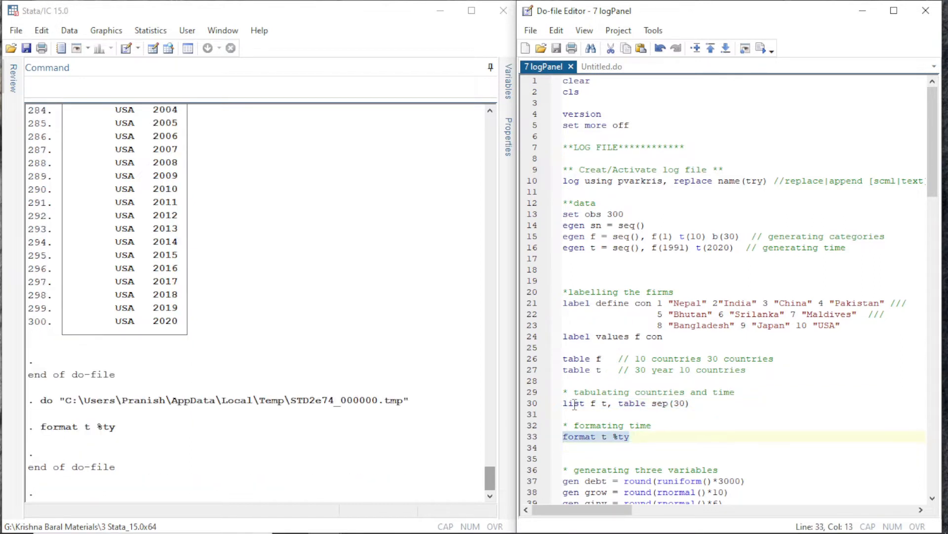
Generate the random variables debt, grow and ginv by running the three gen lines under the generating three variables comment.
key(Down)
key(Down)
key(Down)
key(Down)
key(Down)
key(Down)
key(Down)
key(Down)
key(Down)
key(Down)
key(Down)
key(Down)
key(Down)
key(Down)
key(Down)
key(Down)
key(Down)
key(Down)
key(Down)
key(Down)
key(Down)
key(Down)
key(Down)
key(Up)
key(Up)
key(Up)
key(Up)
key(Up)
key(Up)
key(Up)
key(Up)
key(Up)
key(Up)
key(Up)
key(Up)
key(Up)
key(Up)
key(Up)
key(Up)
key(Up)
key(Up)
key(Up)
key(Up)
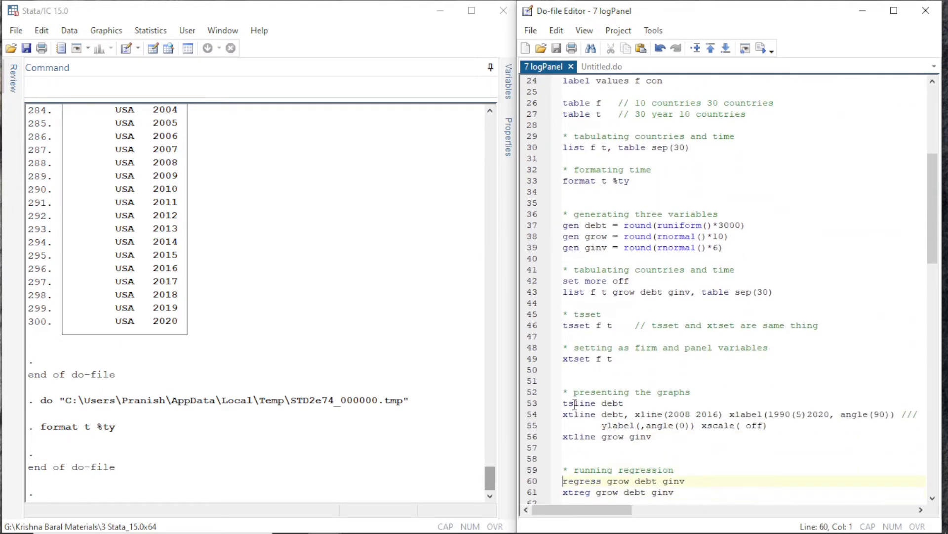
key(Down)
key(shift+Down)
key(shift+Down)
key(shift+Down)
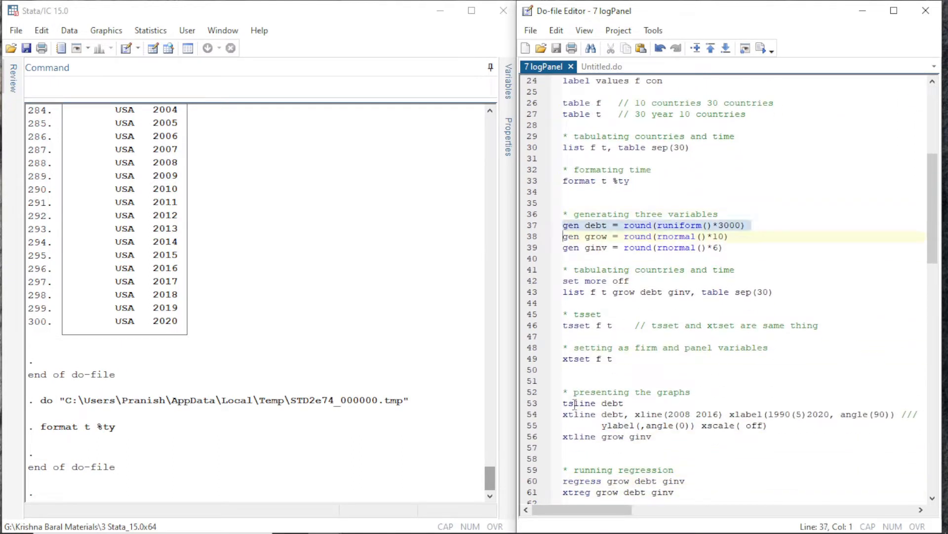
key(shift+Left)
key(ctrl+d)
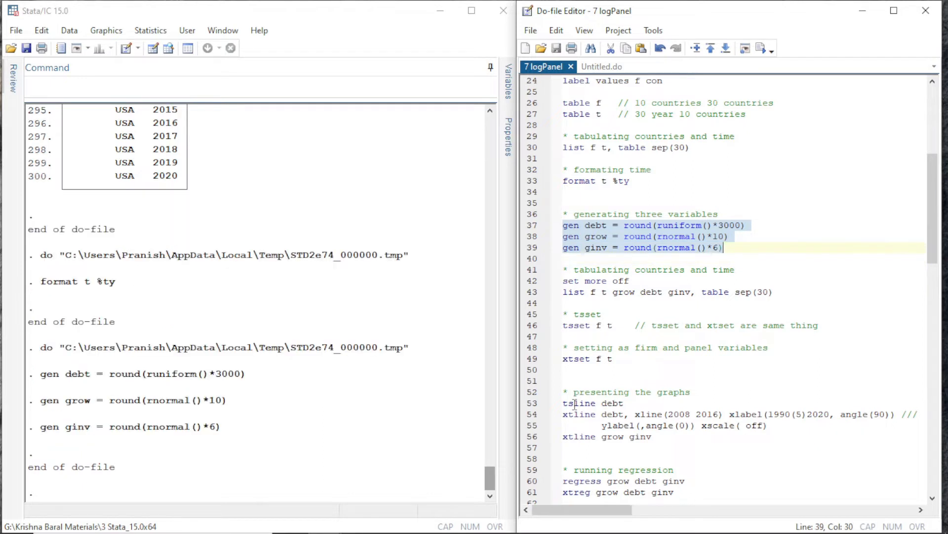
List the full panel by running set more off together with list f t grow debt ginv, table sep(30).
key(Down)
key(Down)
key(Down)
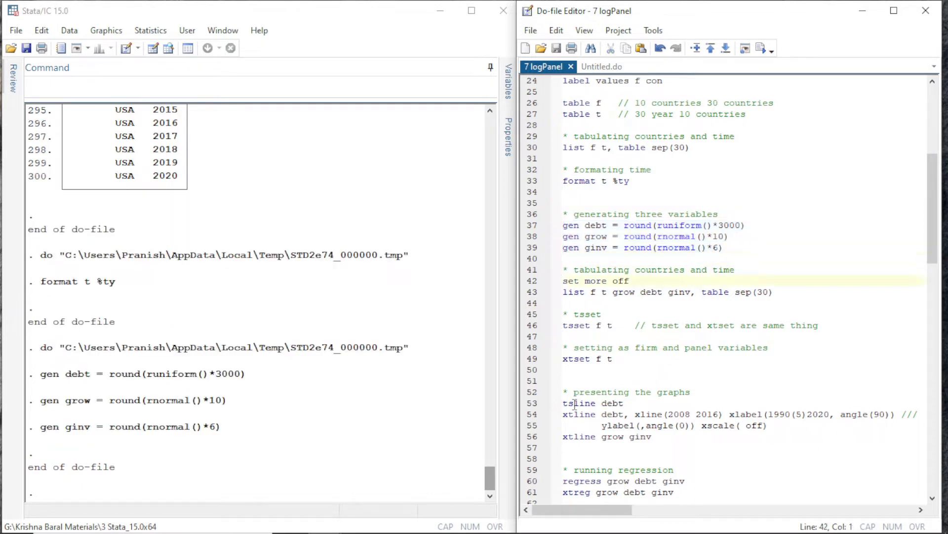
key(shift+Down)
key(shift+Down)
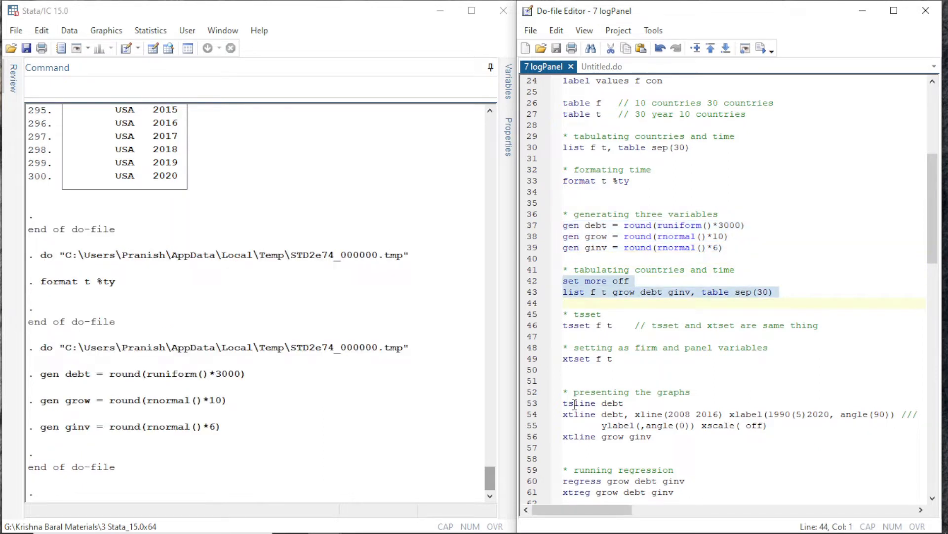
key(shift+Left)
key(ctrl+d)
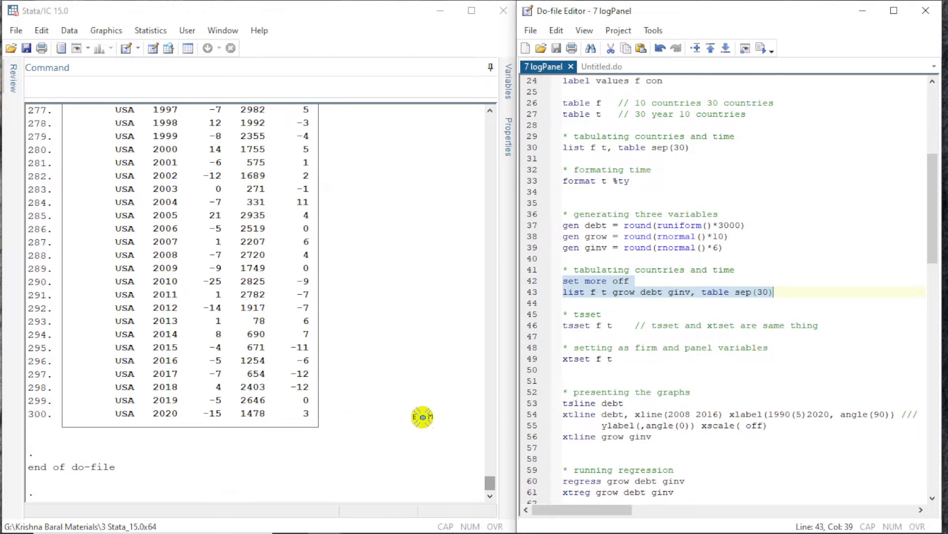
click(493, 484)
mouse_move(492, 484)
mouse_down()
mouse_move(493, 434)
mouse_move(489, 483)
mouse_up()
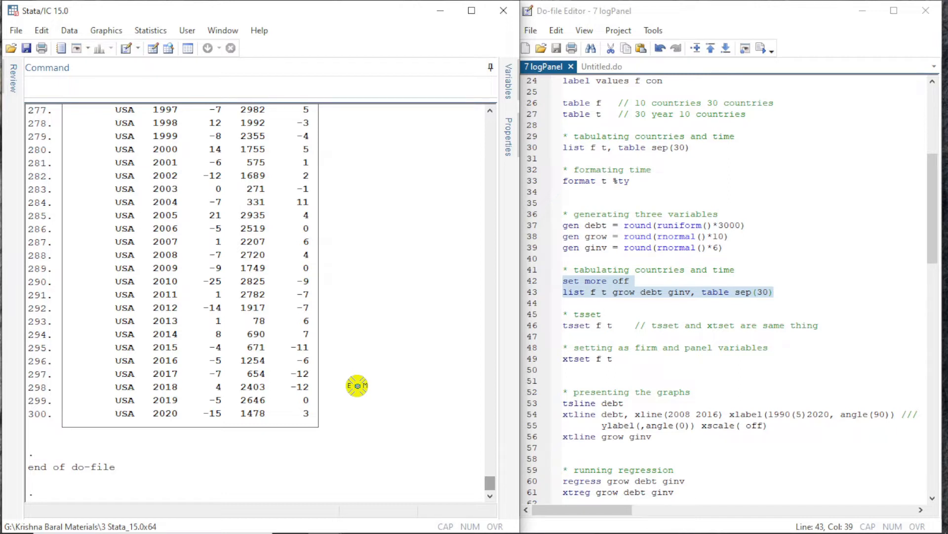
Open the dataset in the Data Editor, examine its variables along the first row, and return to the results.
key(ctrl+8)
key(Right)
key(Right)
key(Right)
key(Right)
key(Right)
key(Right)
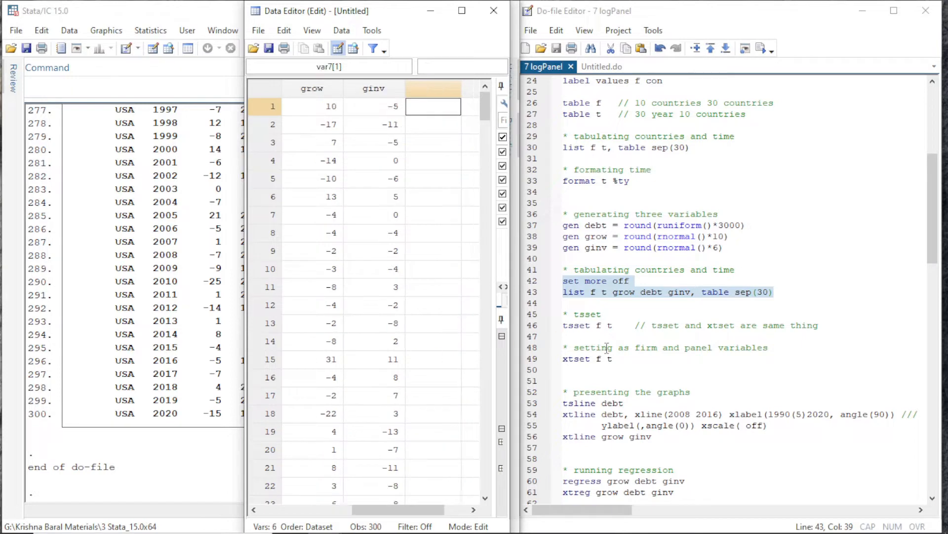
click(163, 315)
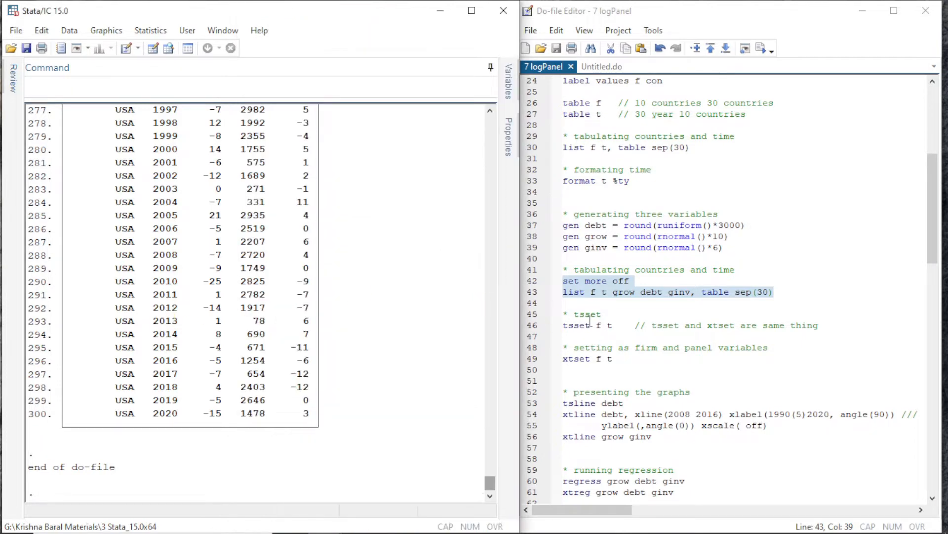
Declare the panel structure by running the line tsset f t under the tsset comment.
click(571, 330)
key(shift+Right)
key(shift+Right)
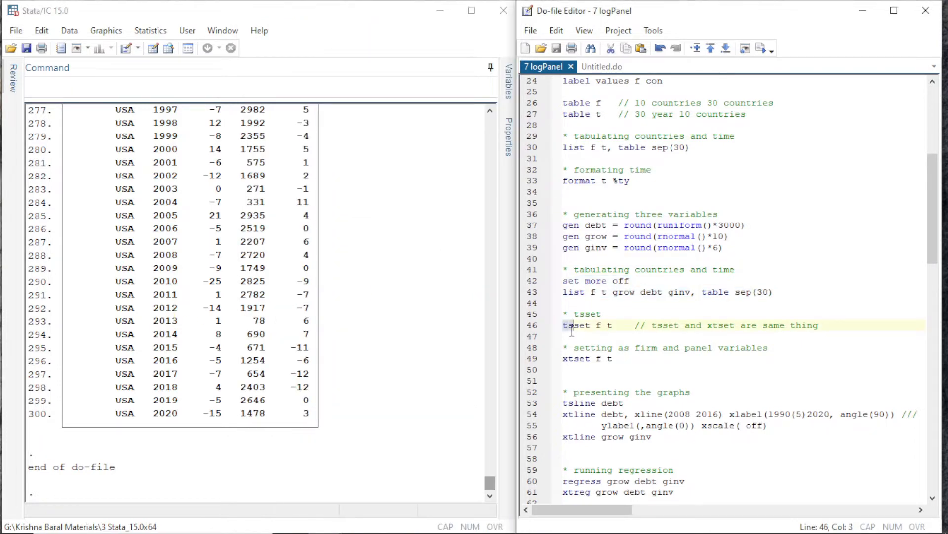
key(Right)
key(shift+Right)
key(shift+Right)
key(shift+Right)
key(Right)
key(Right)
key(shift+Right)
key(Right)
key(Right)
key(shift+Right)
key(Left)
key(Left)
key(shift+Right)
key(shift+Right)
key(shift+Right)
key(shift+Right)
key(shift+Right)
key(shift+Right)
key(shift+Right)
key(shift+Right)
key(shift+Right)
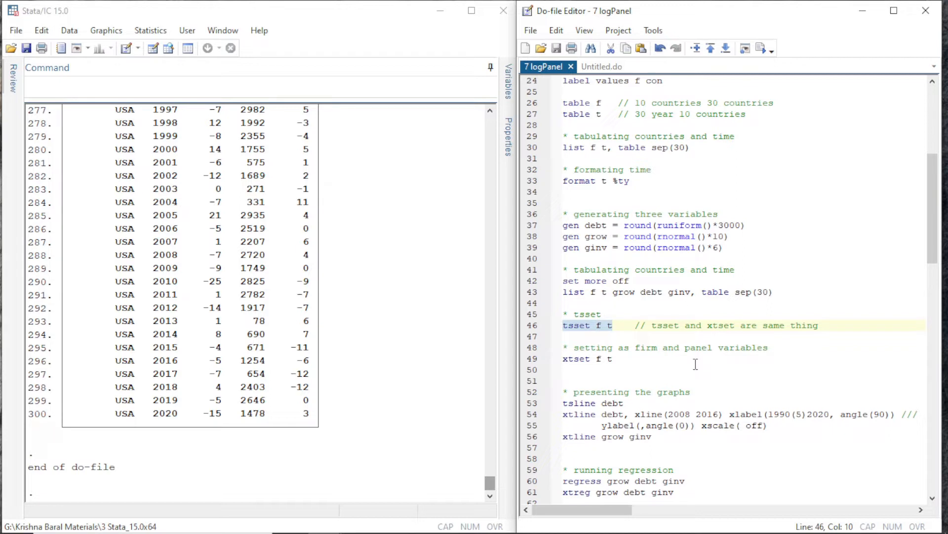
key(shift+End)
key(ctrl+d)
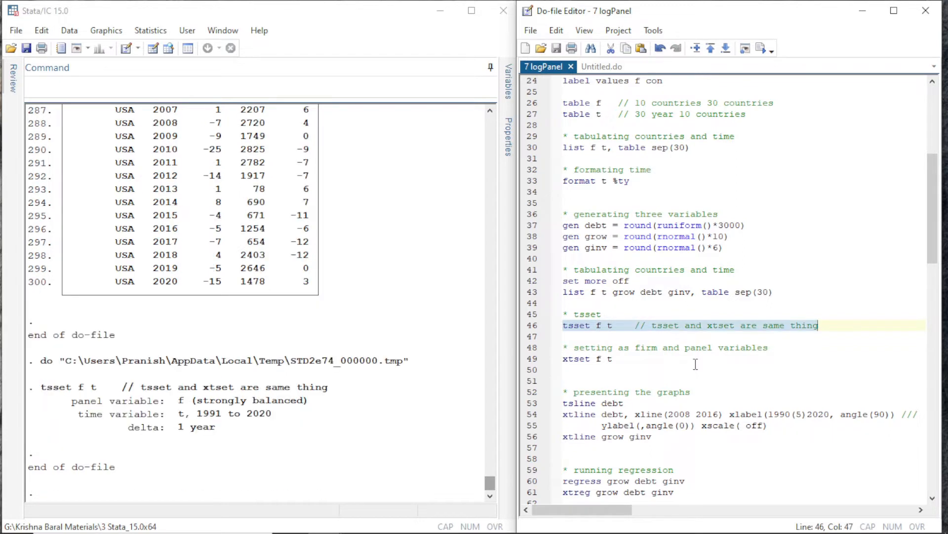
Set f as the panel variable and t as the time variable by running the line xtset f t.
key(Home)
key(Down)
key(Down)
key(Down)
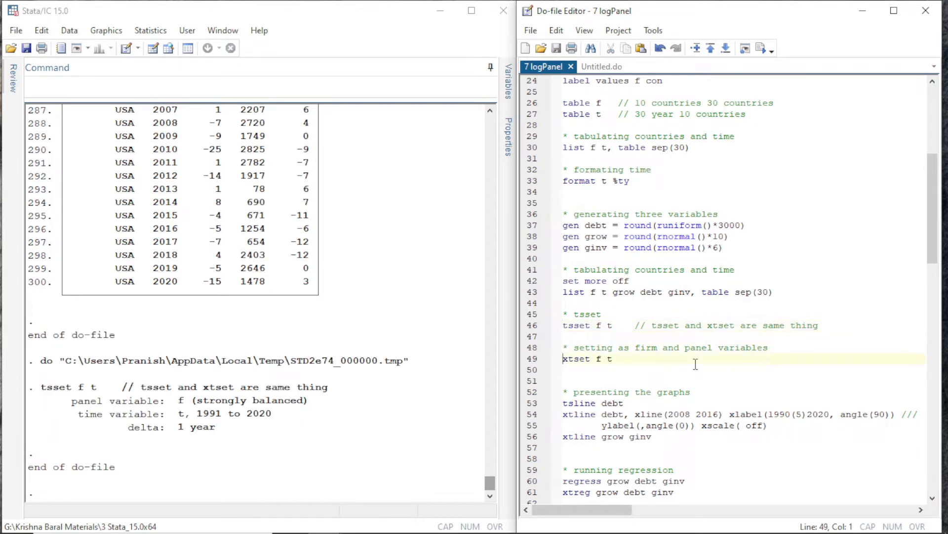
key(shift+Right)
key(shift+Left)
key(shift+Down)
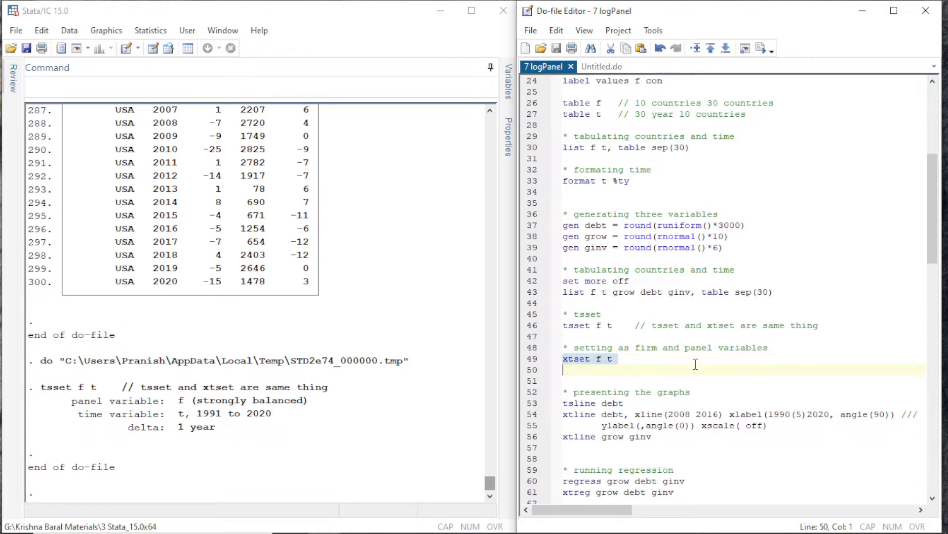
key(ctrl+d)
key(Up)
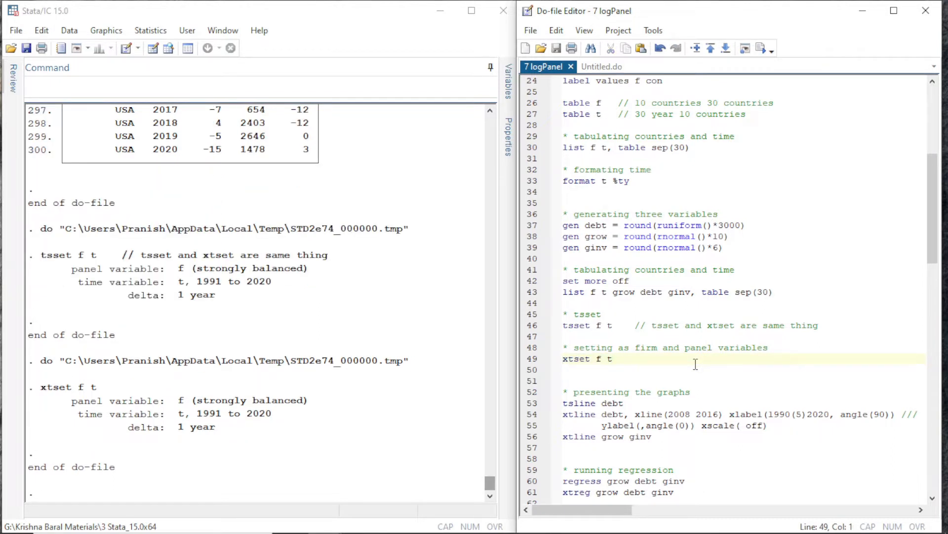
Look through the do-file sections that follow the xtset line, from the graphs to the var notes.
key(shift+Down)
key(Up)
key(shift+Down)
key(Up)
key(Up)
key(Up)
key(Up)
key(shift+Right)
key(Down)
key(Down)
key(Down)
key(Down)
key(Down)
key(Down)
key(Down)
key(Down)
key(Down)
key(Down)
key(Down)
key(Down)
key(Down)
key(Down)
key(Down)
key(Down)
key(Down)
key(Down)
key(Down)
key(Down)
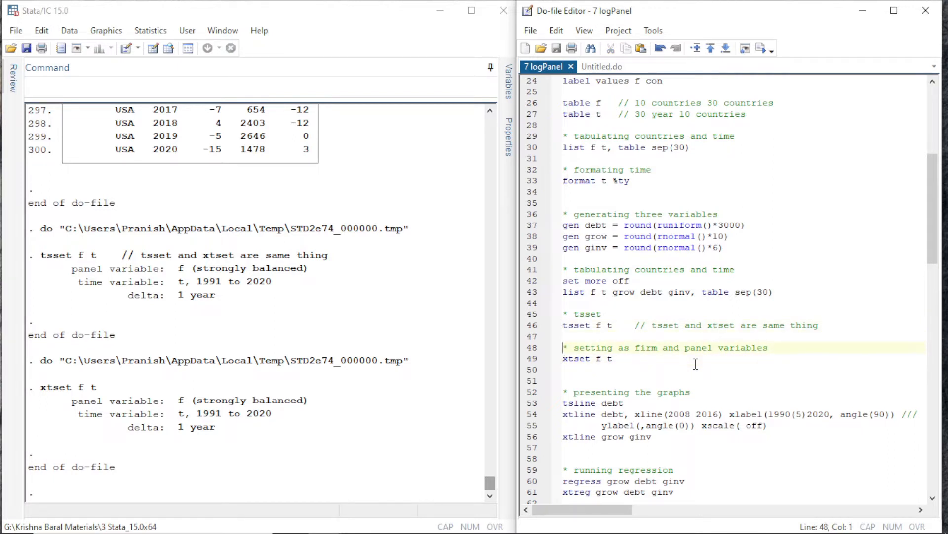
key(Up)
key(Up)
key(Up)
key(Up)
key(Up)
key(Up)
key(Up)
key(Up)
key(Up)
key(Up)
key(Up)
key(Up)
key(Up)
key(Up)
key(Up)
key(Up)
key(Up)
key(Up)
key(Up)
key(Up)
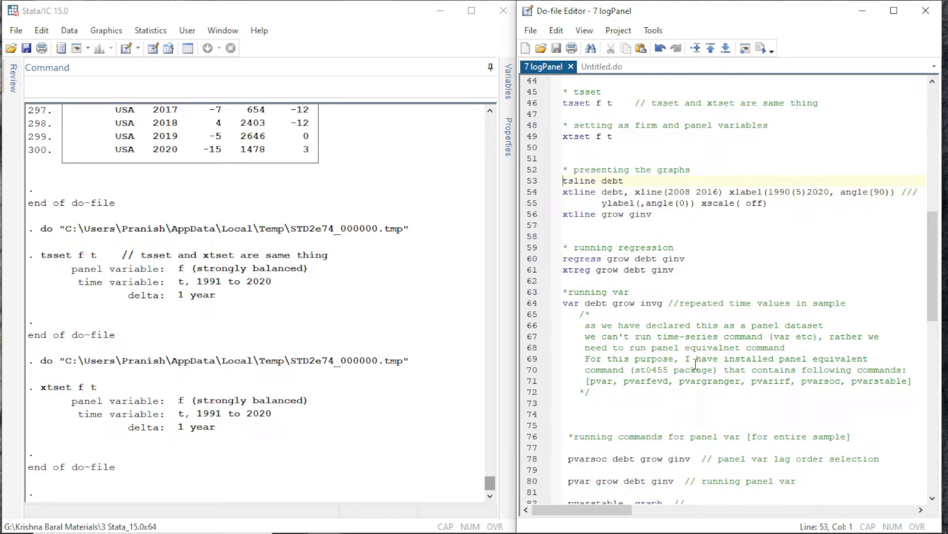
Plot debt over time by running the line tsline debt, and close the graph.
key(shift+Down)
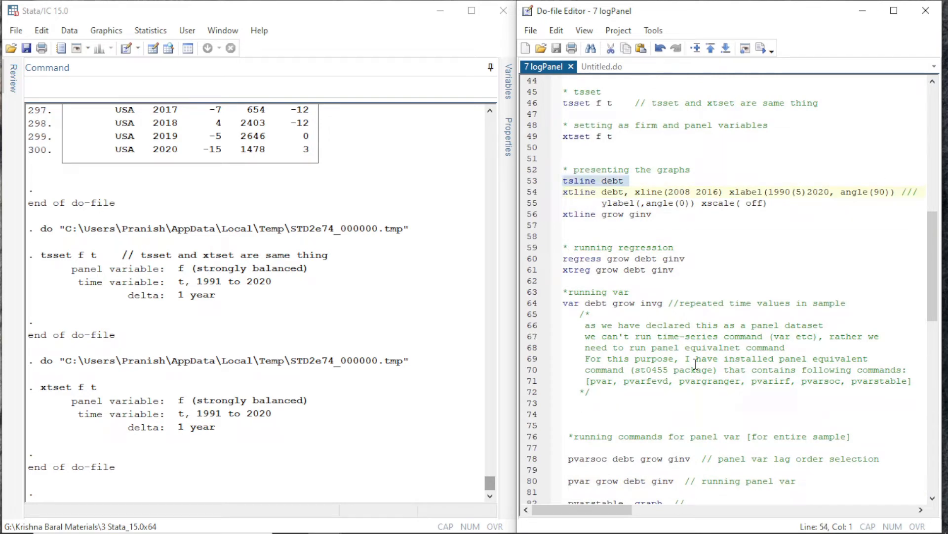
key(ctrl+d)
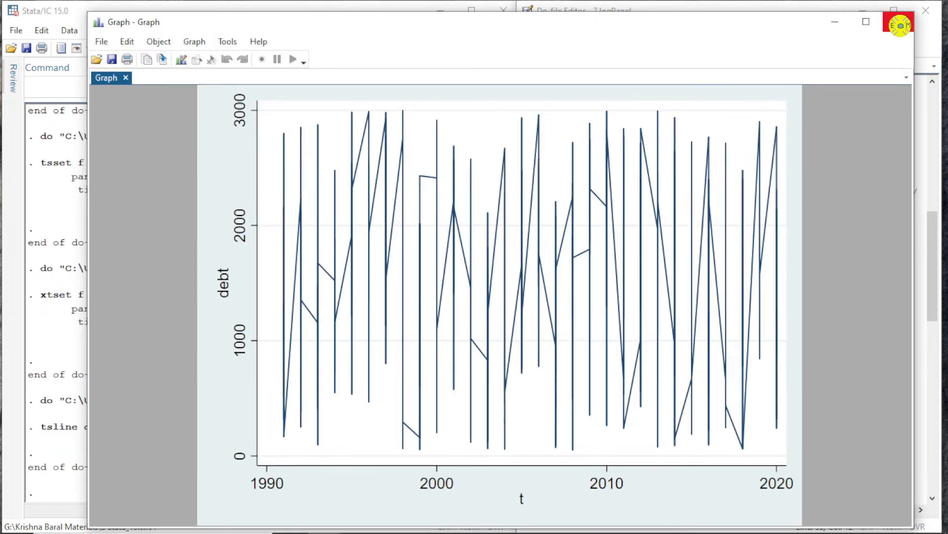
click(900, 25)
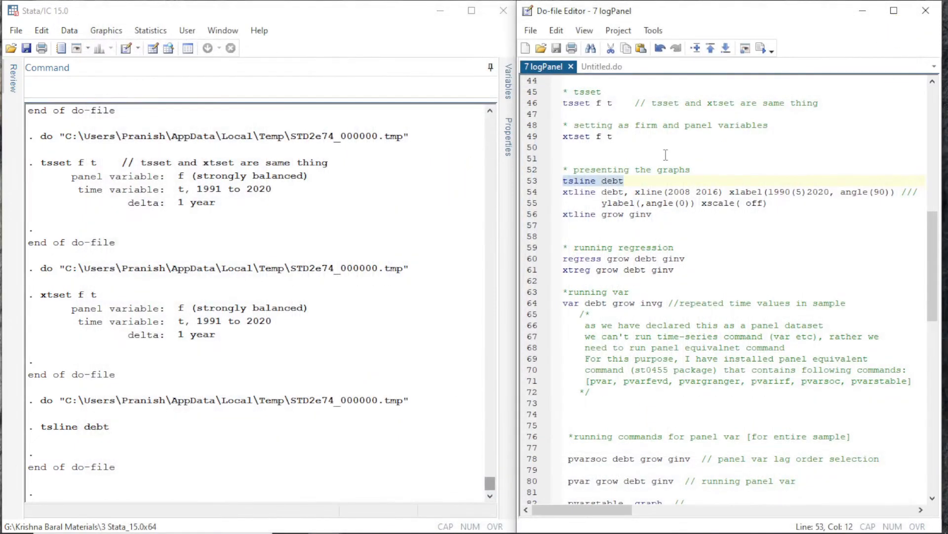
Plot debt by country by running the two-line xtline debt command with xline(2008 2016) and its label options, and close the graph.
click(565, 193)
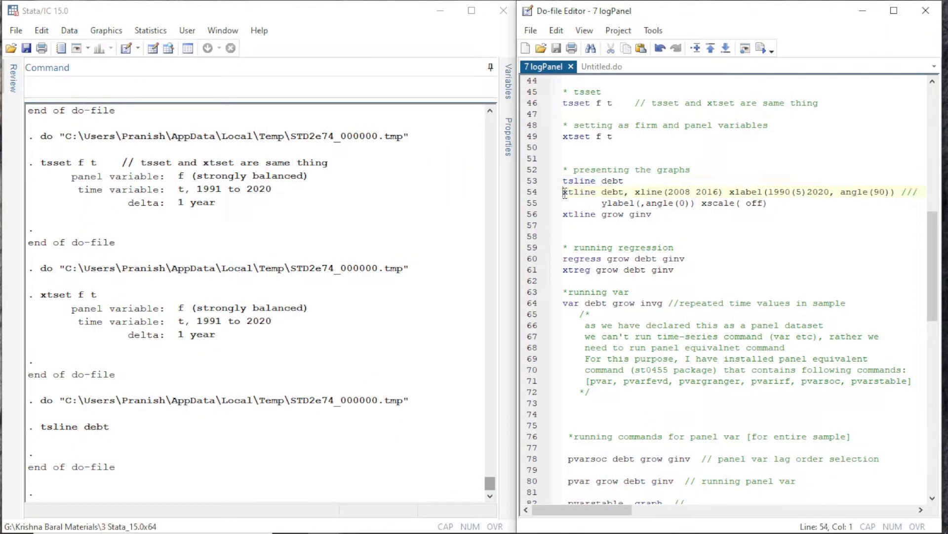
key(shift+Down)
key(shift+Down)
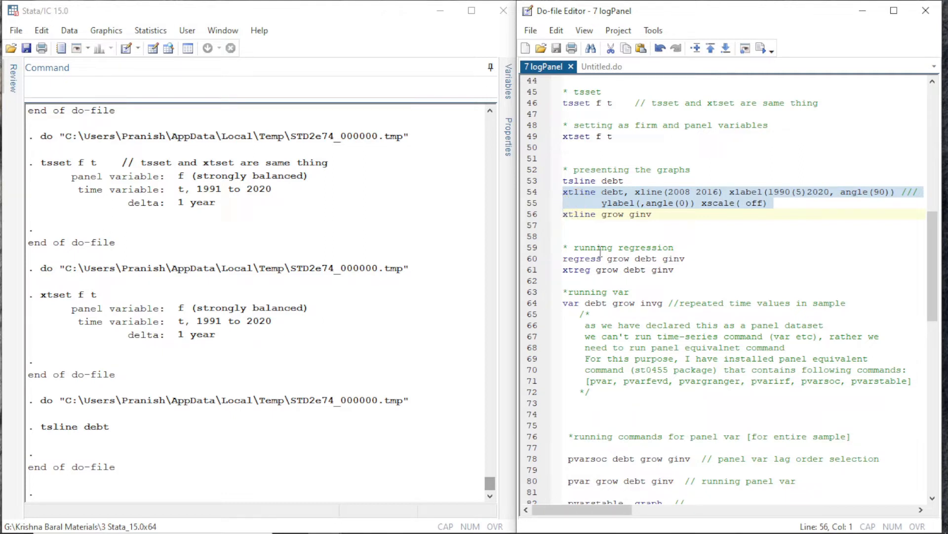
key(ctrl+d)
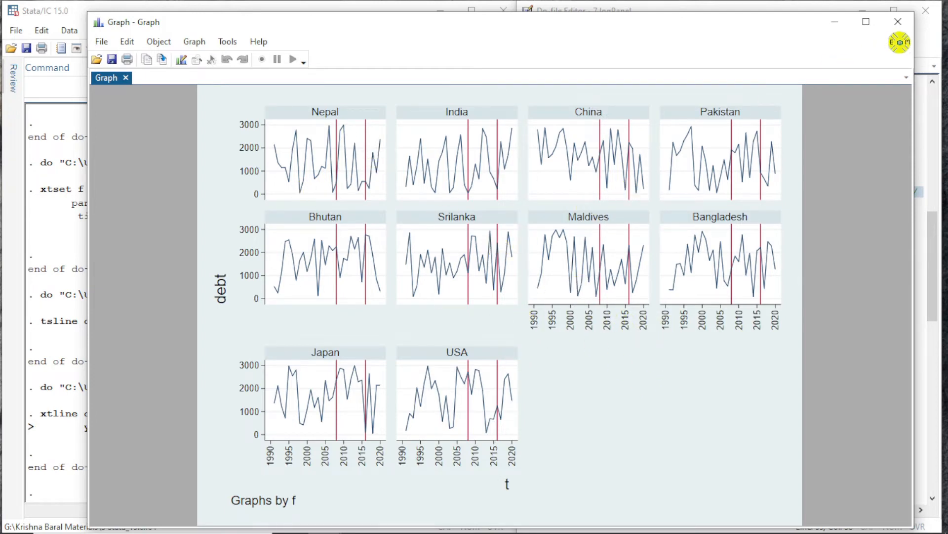
click(898, 22)
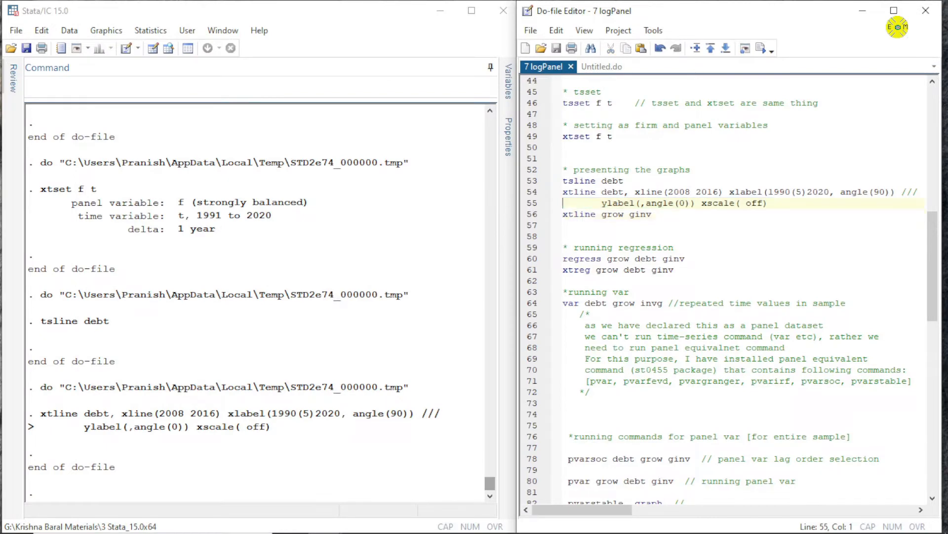
Plot grow and ginv by country by running the line xtline grow ginv, and close the graph.
key(shift+Down)
key(ctrl+d)
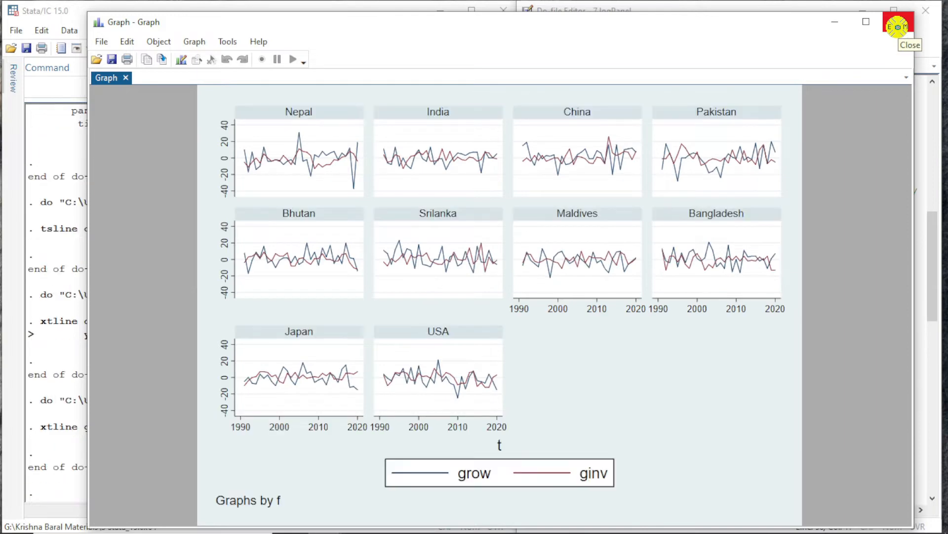
click(899, 26)
Run the pooled and panel regressions with the lines regress grow debt ginv and xtreg grow debt ginv.
key(Down)
key(Down)
key(Down)
key(Down)
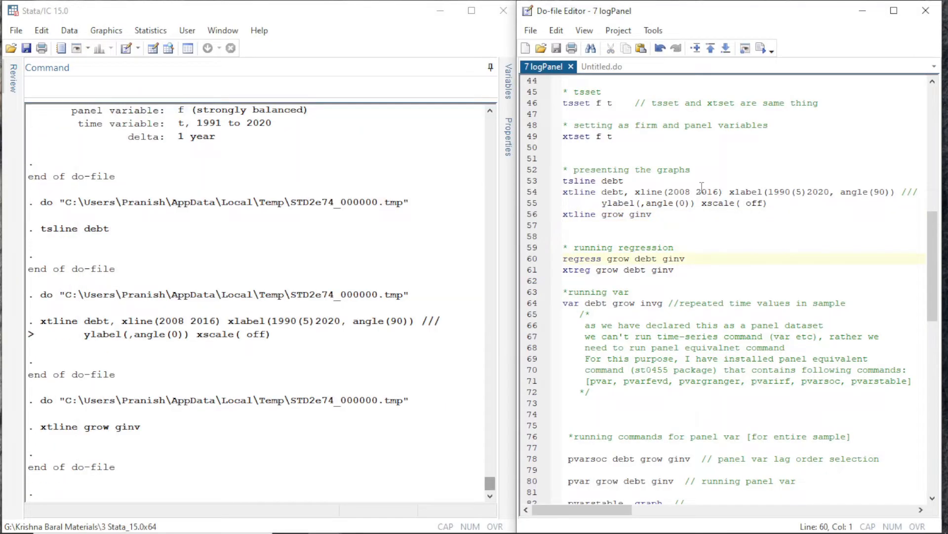
key(shift+Down)
key(shift+Down)
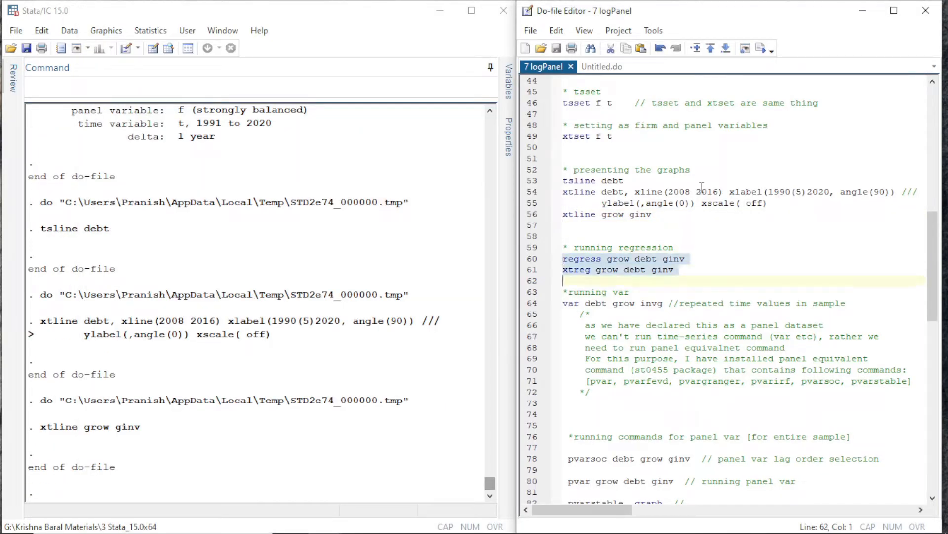
key(shift+Left)
key(ctrl+d)
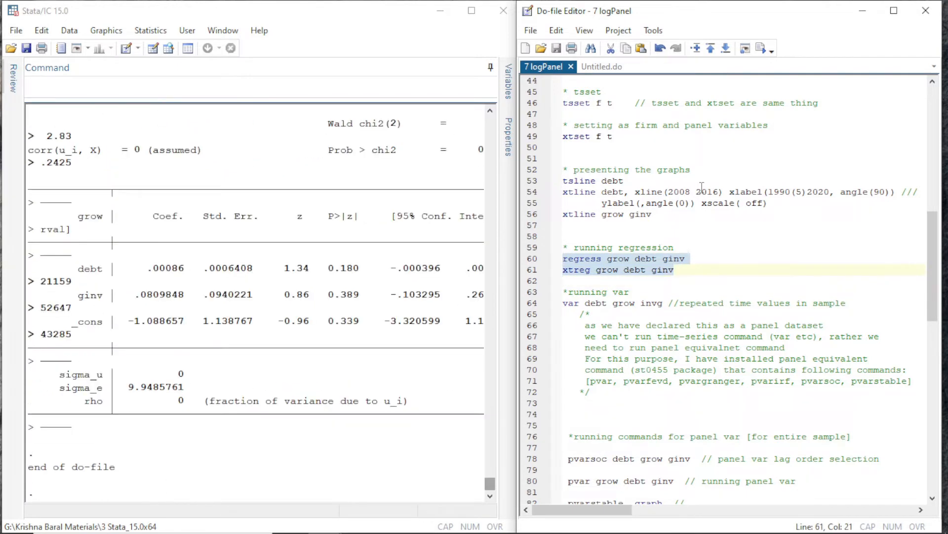
Examine the running var notes and the panel var commands for the entire sample and for each country.
key(Home)
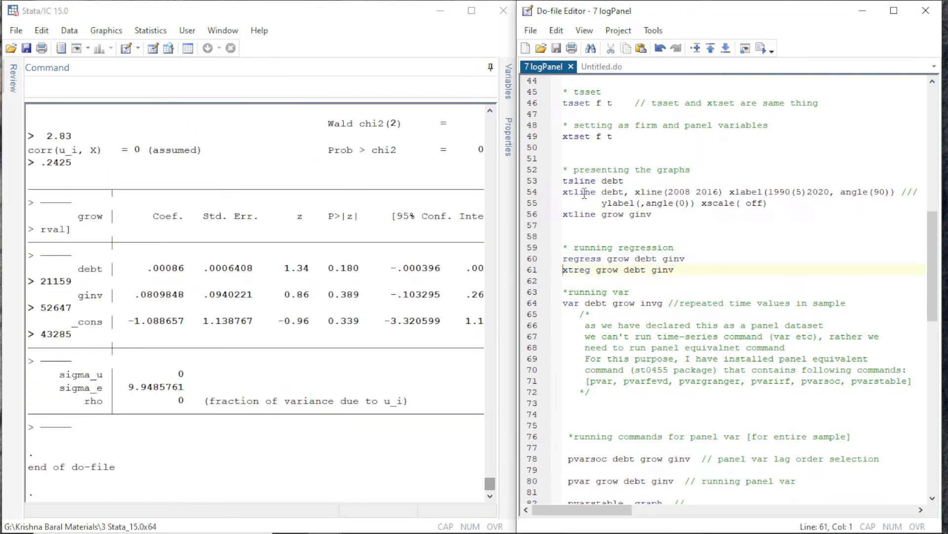
key(Down)
key(Down)
key(Down)
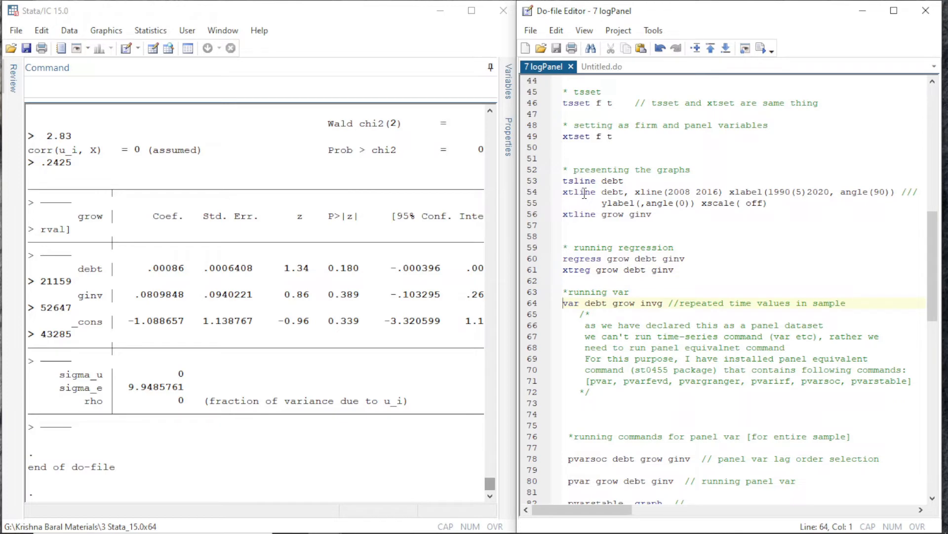
click(931, 260)
drag(930, 259, 935, 304)
key(Down)
key(Down)
key(Down)
key(Down)
key(Down)
key(Down)
key(Down)
key(Down)
key(Down)
key(Down)
key(Down)
key(Down)
key(Down)
key(Down)
key(Down)
key(Down)
key(Down)
key(Down)
key(Down)
key(Down)
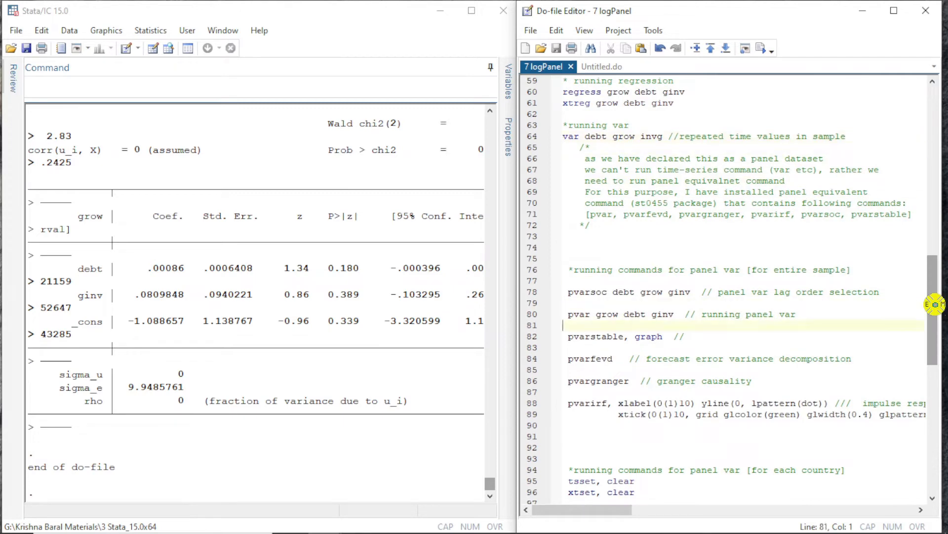
key(Up)
key(Up)
key(Up)
key(Up)
key(Up)
key(Up)
key(Up)
key(Up)
key(Up)
key(Up)
key(Up)
key(Up)
key(Up)
key(Up)
key(Up)
key(Up)
key(Up)
key(Up)
key(Up)
key(Up)
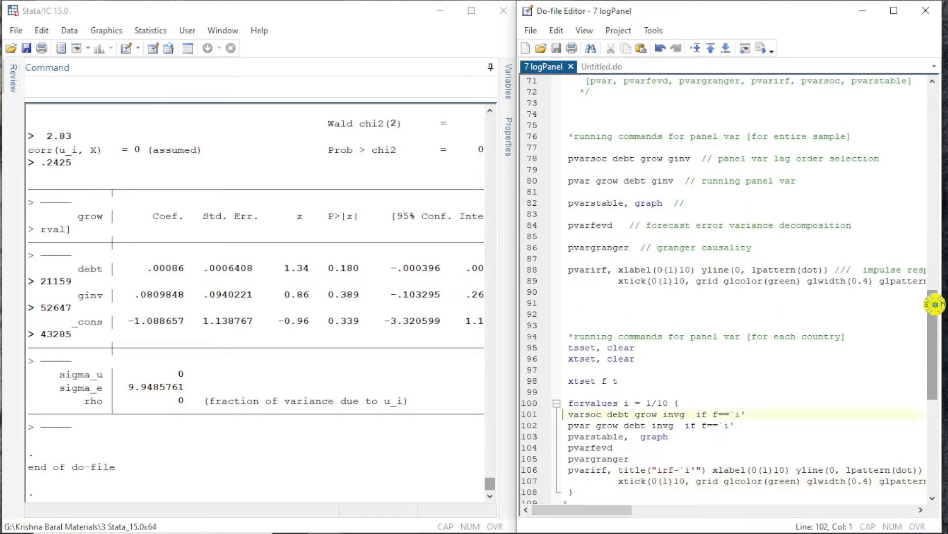
Run the panel VAR lag order selection with the line pvarsoc debt grow ginv.
key(shift+Down)
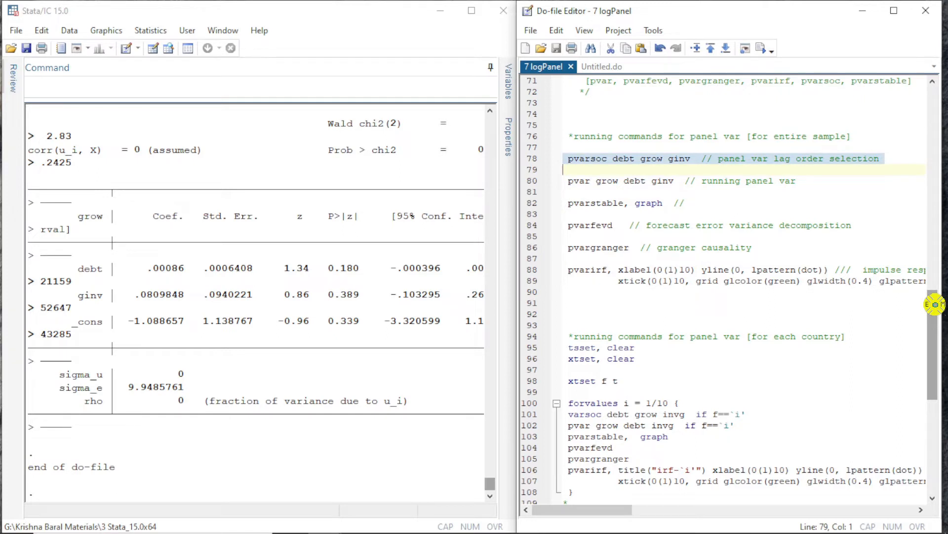
key(ctrl+d)
key(Up)
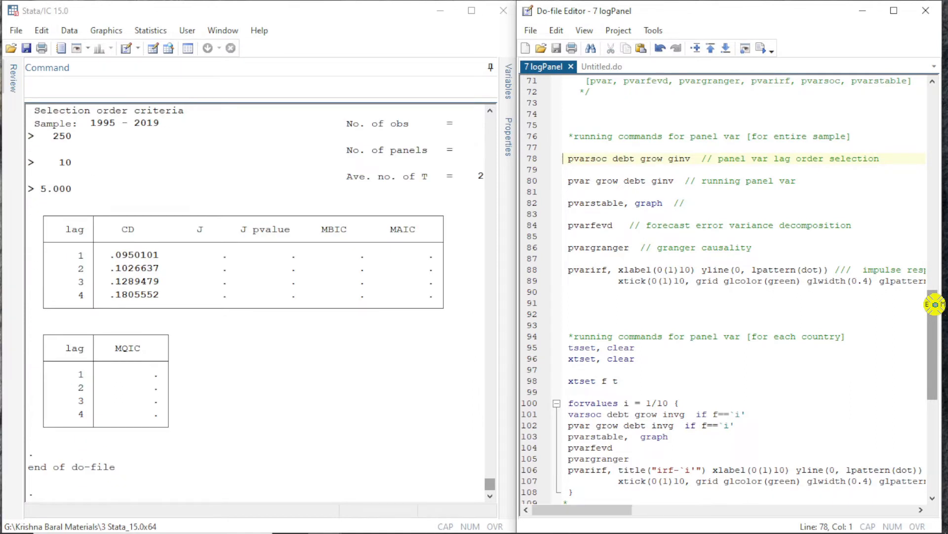
Estimate the panel VAR by running the line pvar grow debt ginv.
key(Down)
key(Down)
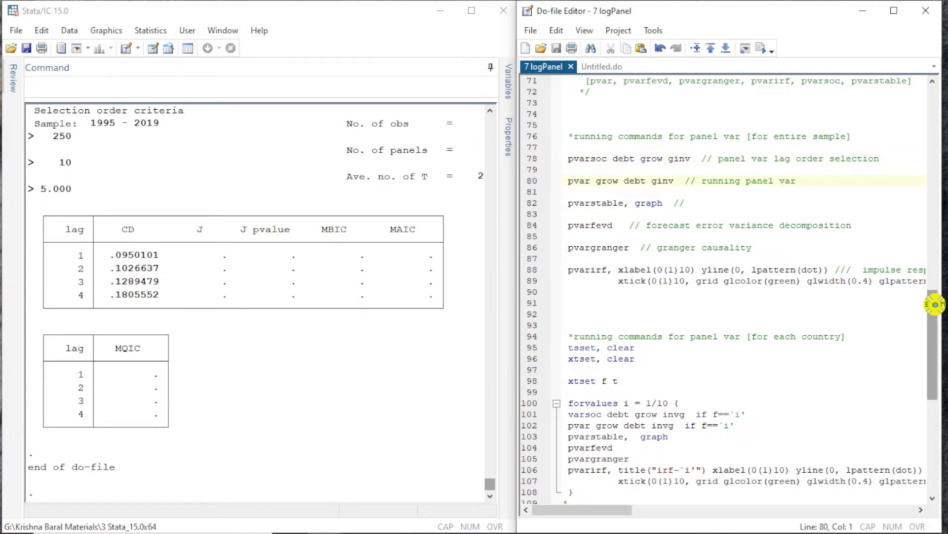
key(shift+Down)
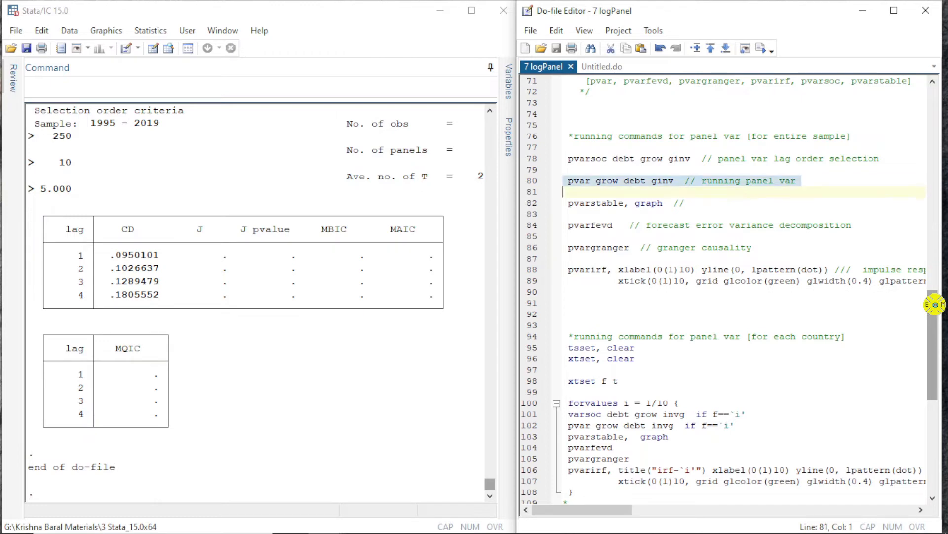
key(shift+Left)
key(ctrl+d)
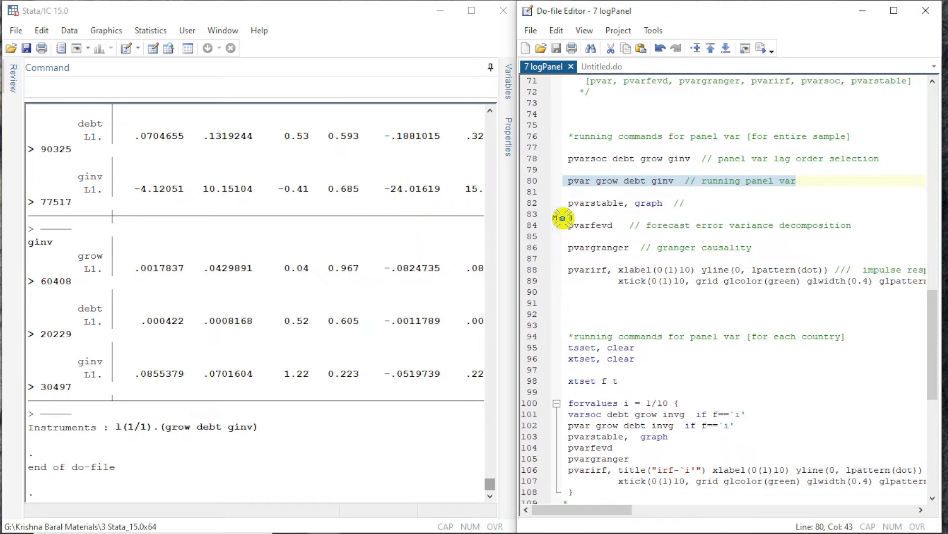
Check the panel VAR's stability by running the line pvarstable, graph, and close the roots graph.
drag(569, 207, 569, 210)
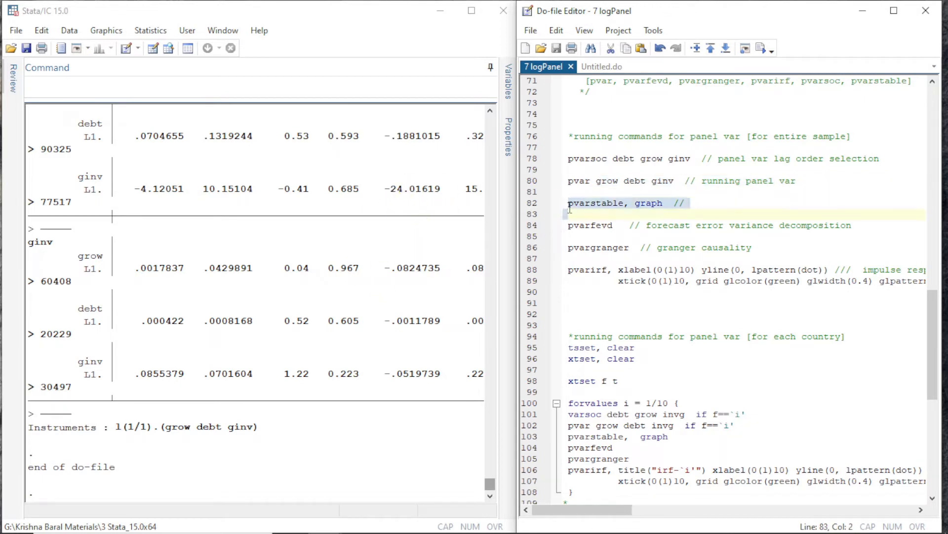
key(ctrl+d)
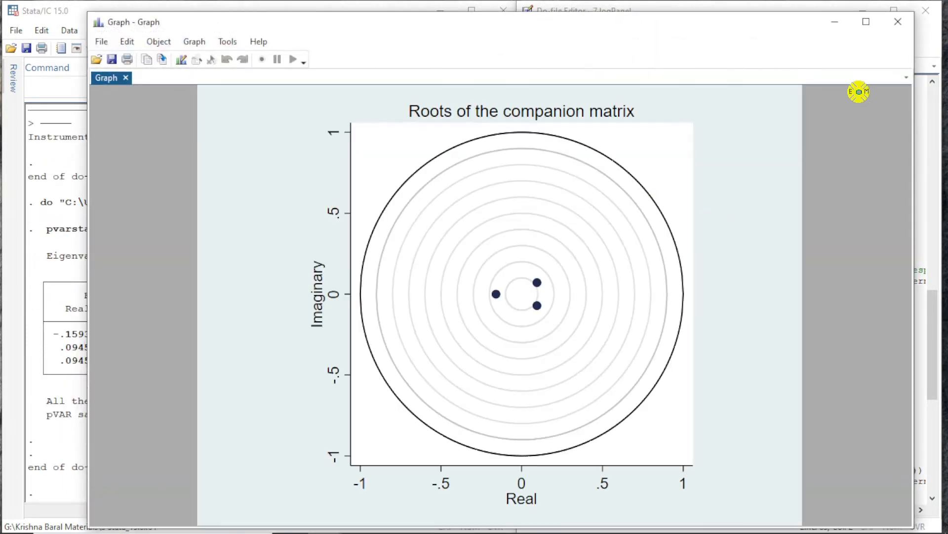
click(899, 22)
key(Down)
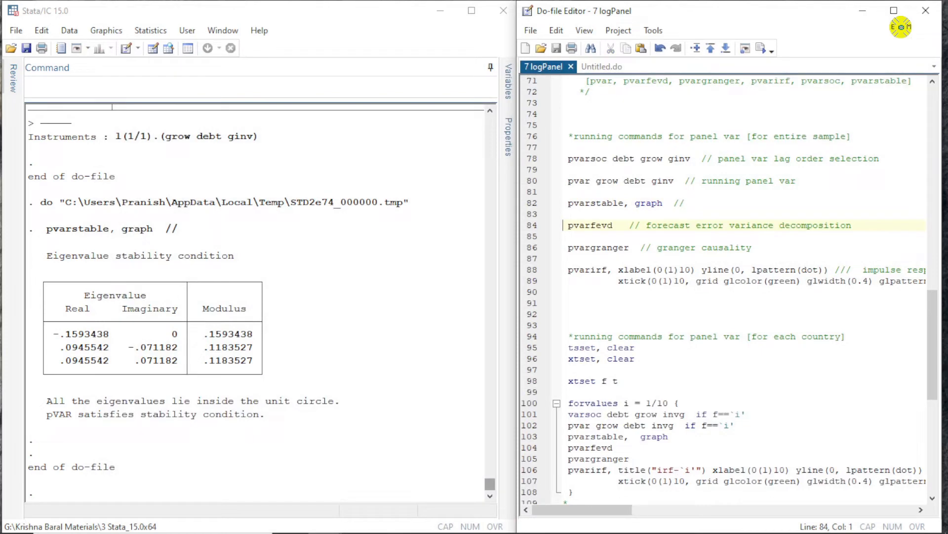
Run the forecast error variance decomposition line pvarfevd and the Granger causality line pvargranger for the entire sample.
key(shift+Down)
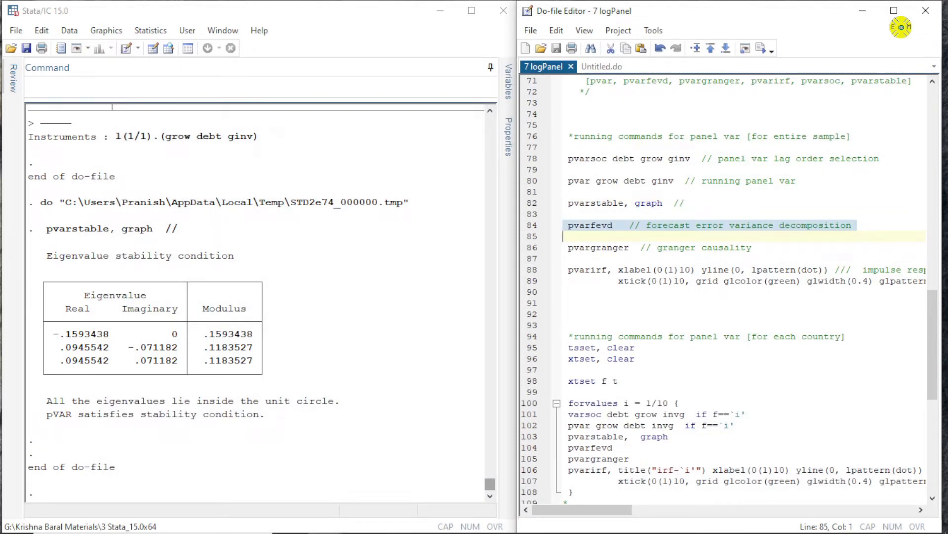
key(ctrl+d)
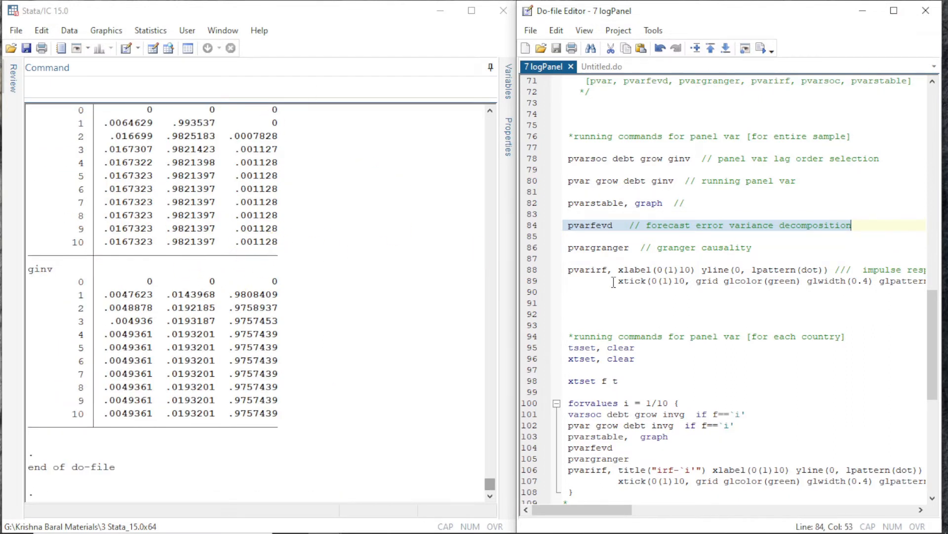
click(569, 247)
key(shift+Down)
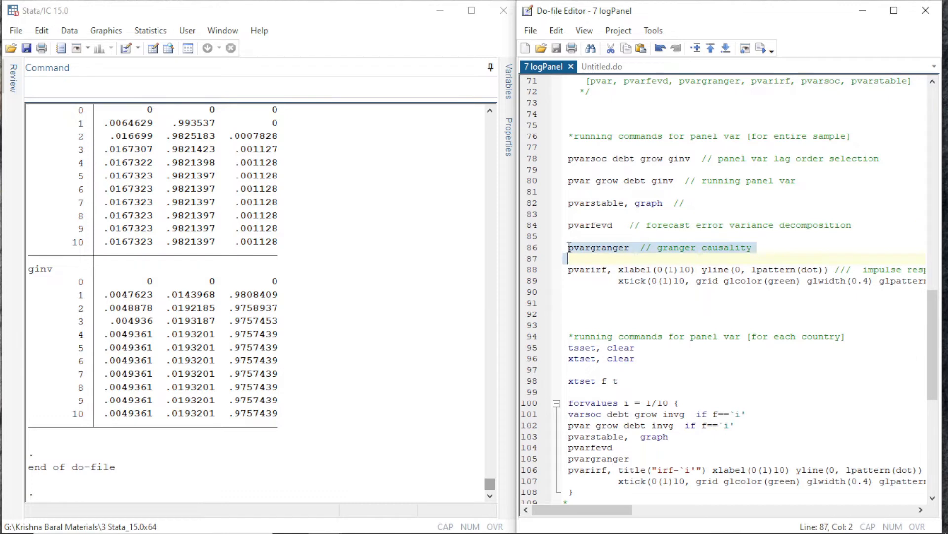
key(ctrl+d)
Plot the impulse response functions by running the full-sample pvarirf command with its xlabel, yline and xtick options, and close the graph.
key(Down)
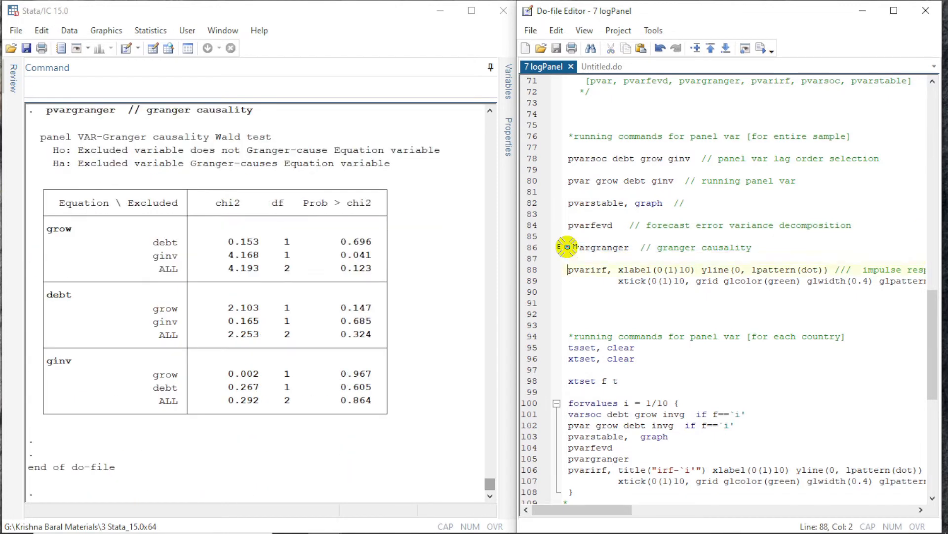
key(shift+Down)
key(shift+Down)
key(shift+Down)
key(ctrl+d)
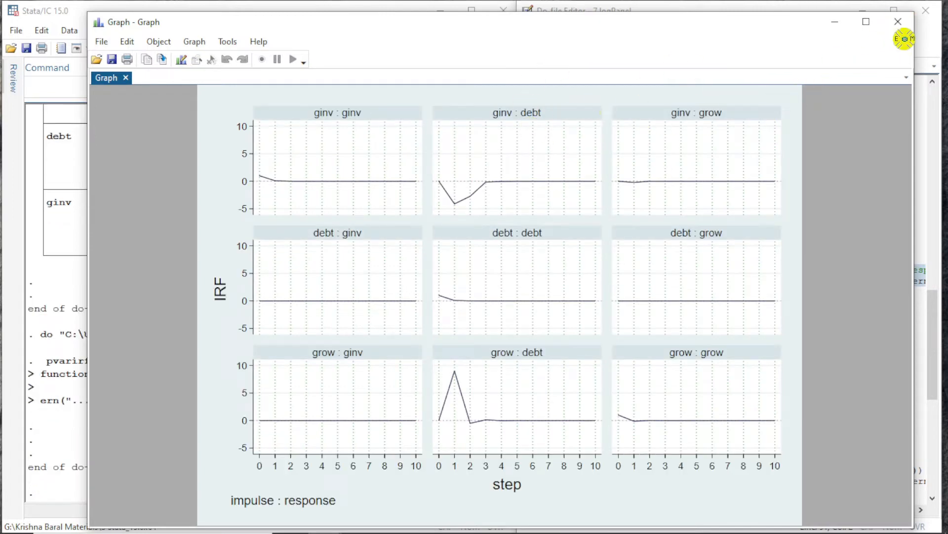
click(898, 22)
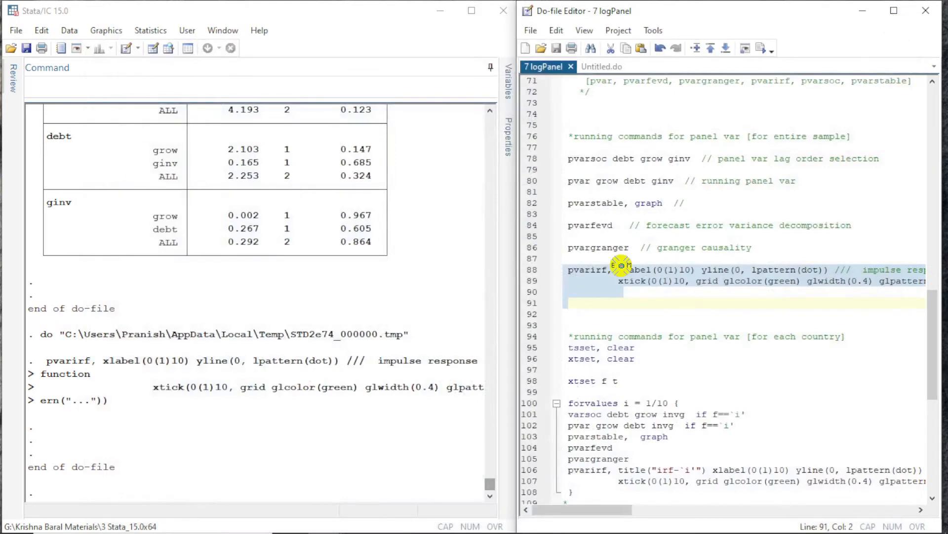
Clear the time-series and panel declarations by running tsset, clear and xtset, clear from the each-country section.
key(Down)
key(Down)
key(Down)
key(Down)
key(Down)
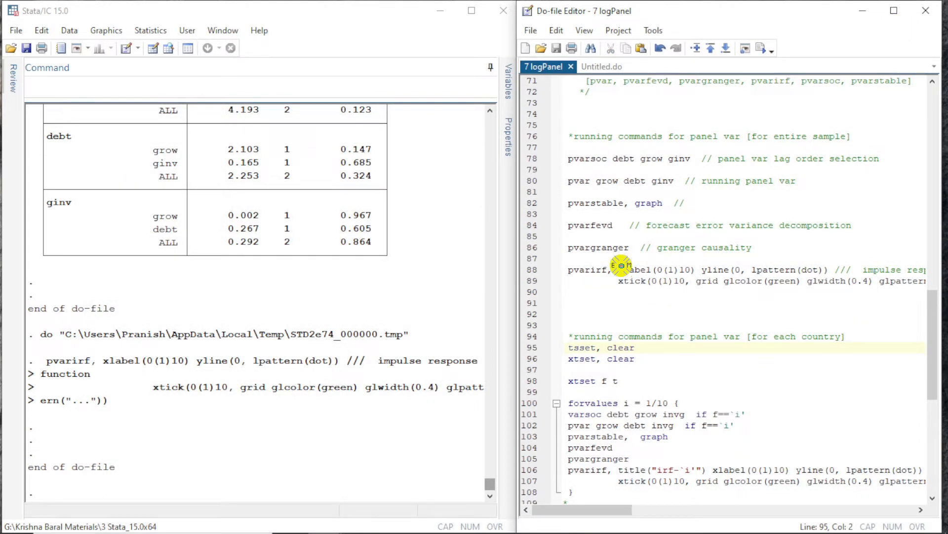
key(shift+Right)
key(shift+Right)
key(shift+Right)
key(shift+Right)
key(shift+Right)
key(shift+Right)
key(shift+Right)
key(shift+Right)
key(shift+Right)
key(shift+Right)
key(shift+Right)
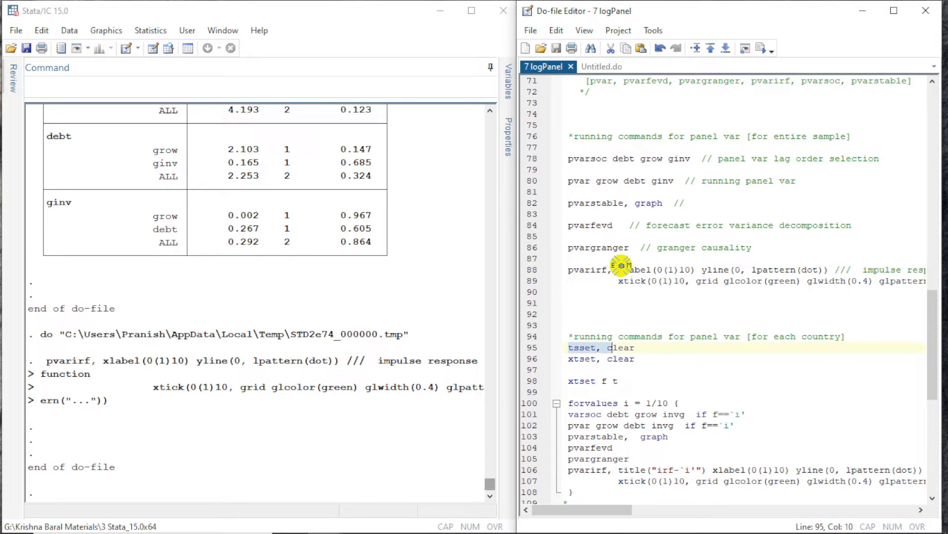
key(shift+Right)
key(ctrl+d)
key(Home)
key(Down)
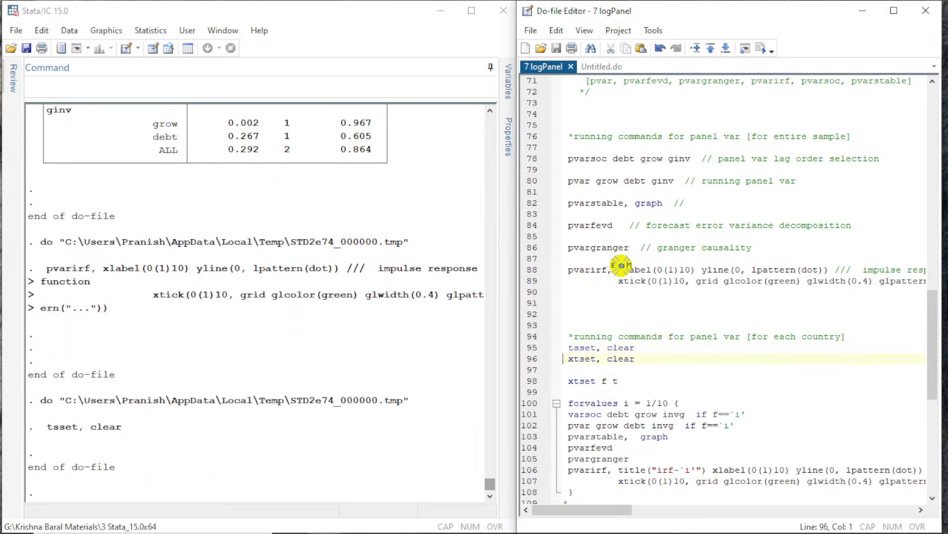
key(shift+Down)
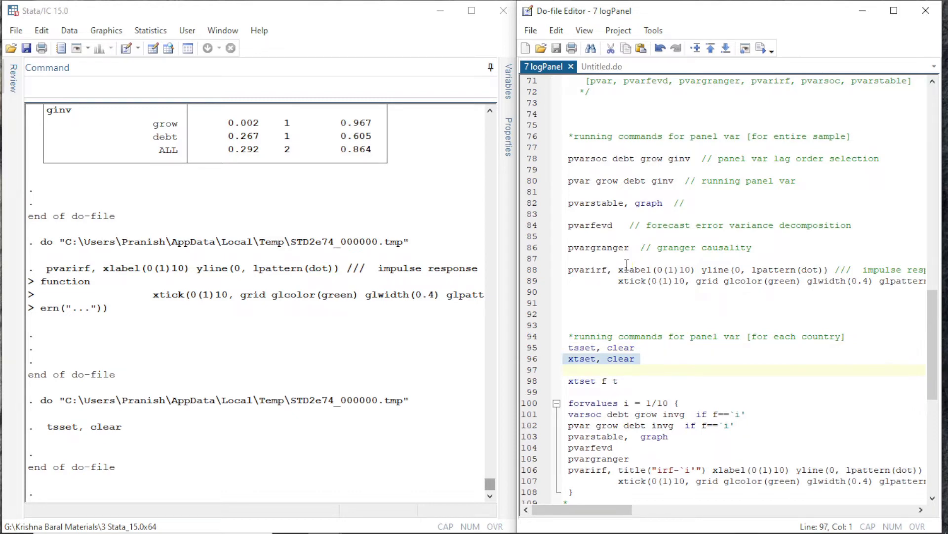
key(ctrl+d)
Declare the panel again by running the line xtset f t.
key(Up)
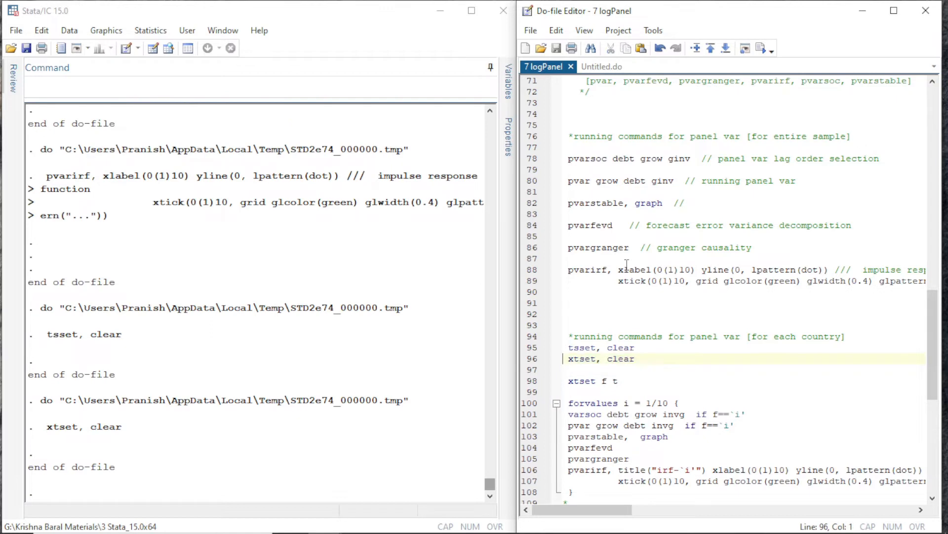
key(shift+Down)
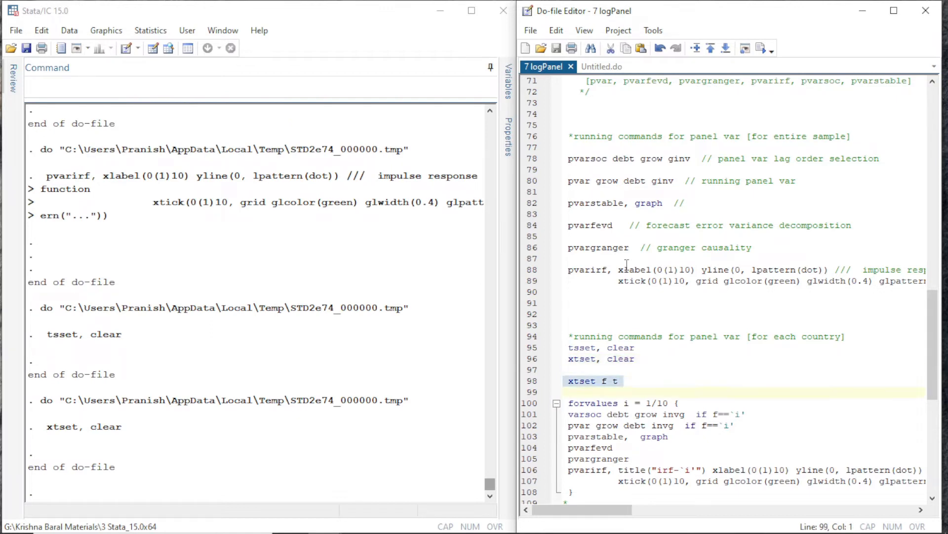
key(ctrl+d)
Examine the forvalues i = 1/10 loop of panel VAR commands for each country and the log sections below it.
key(Down)
key(Down)
key(Down)
key(Down)
key(Down)
key(Down)
key(Down)
key(Down)
key(Down)
key(Down)
key(Down)
key(Down)
key(Down)
key(Down)
key(Down)
key(Down)
key(Down)
key(Down)
key(Down)
key(Down)
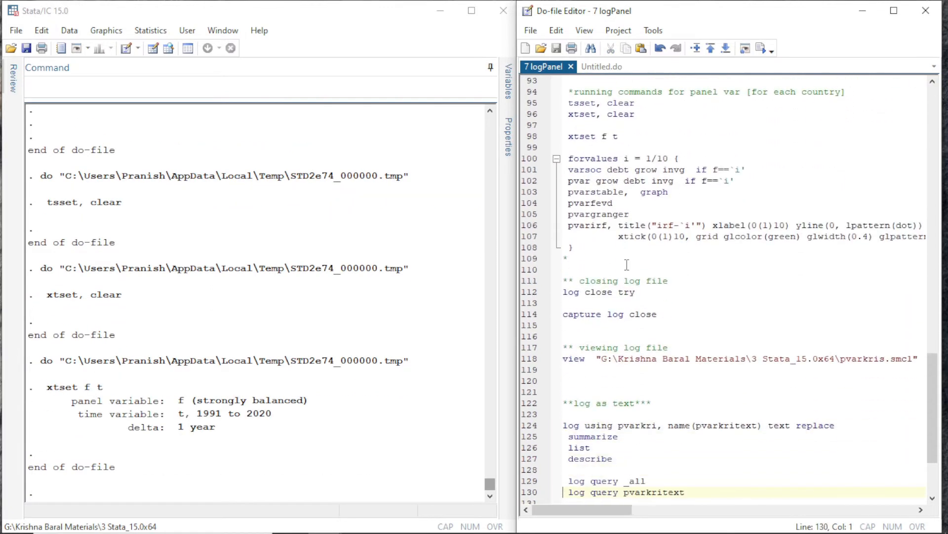
key(Up)
key(Up)
key(Up)
key(Up)
key(Up)
key(Up)
key(Up)
key(Up)
key(Up)
key(Up)
key(Up)
key(Up)
key(Up)
key(Up)
key(Up)
key(Up)
key(Up)
key(Up)
key(Up)
key(Up)
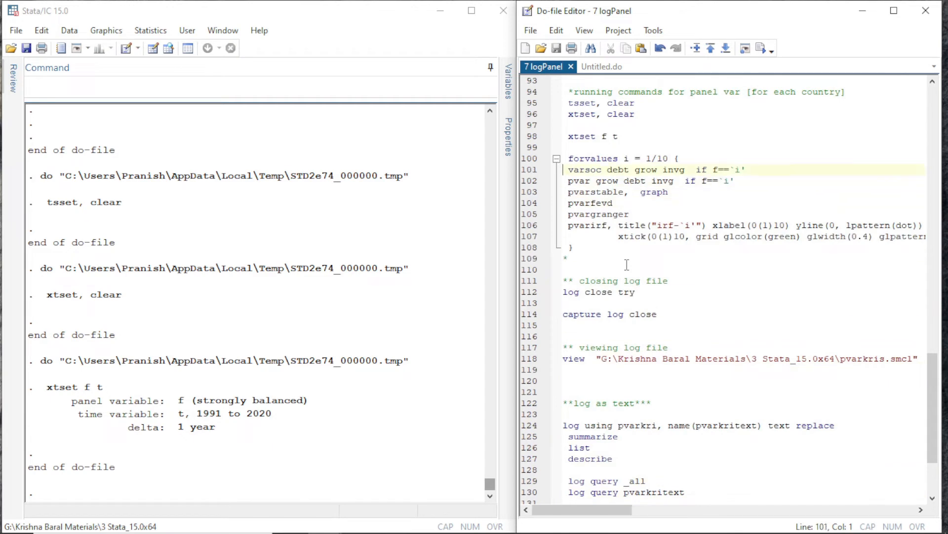
key(Up)
key(shift+Down)
key(shift+Down)
key(shift+Down)
key(shift+Down)
key(shift+Down)
key(shift+Down)
key(shift+Down)
key(shift+Down)
key(shift+Down)
key(shift+Down)
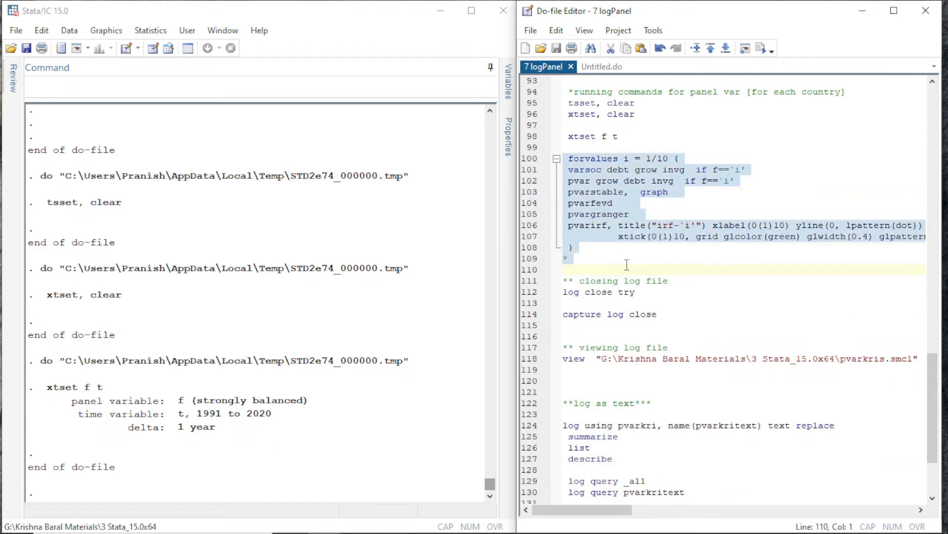
key(Left)
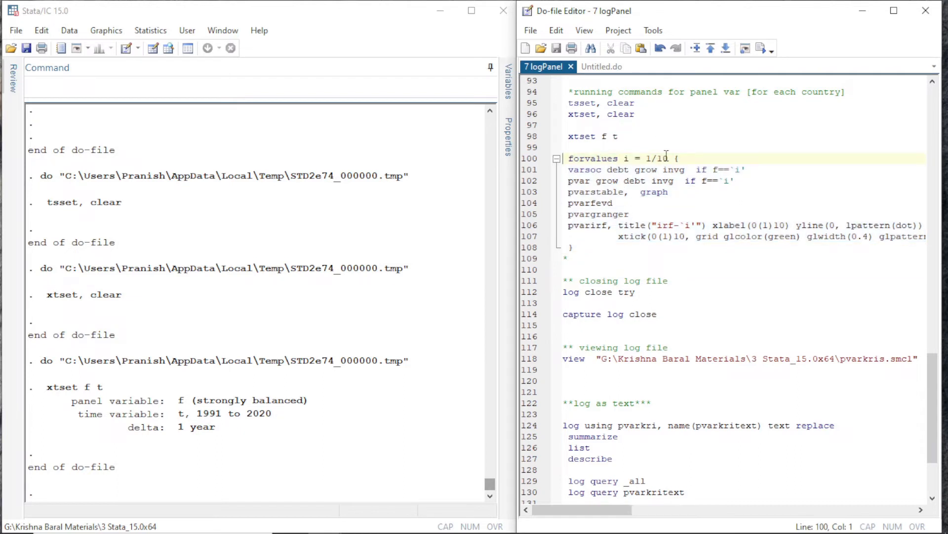
Close the named log by running the line log close try.
click(582, 267)
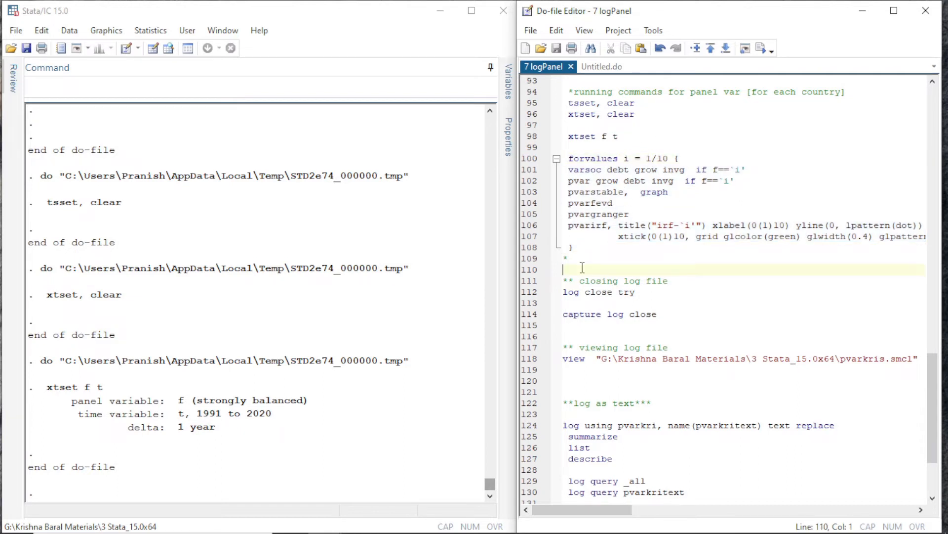
key(Down)
key(Down)
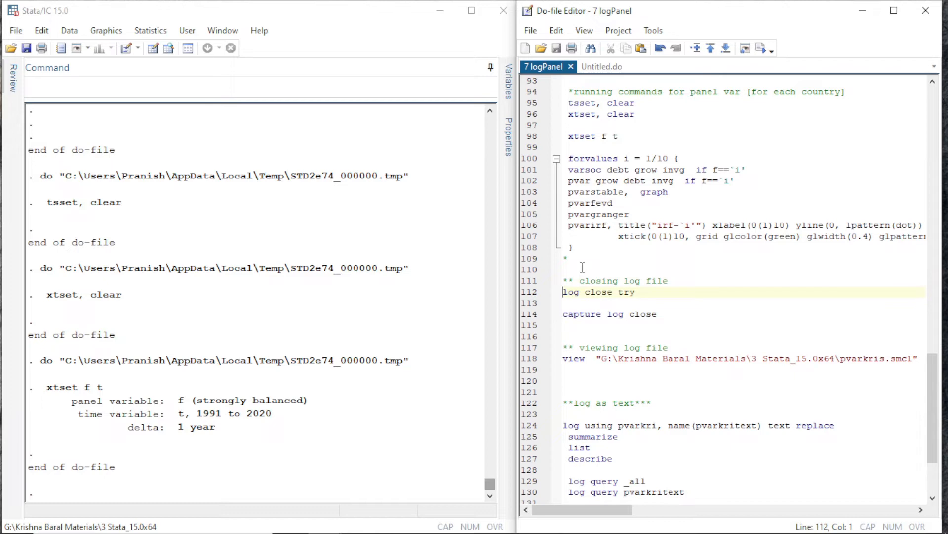
key(shift+Down)
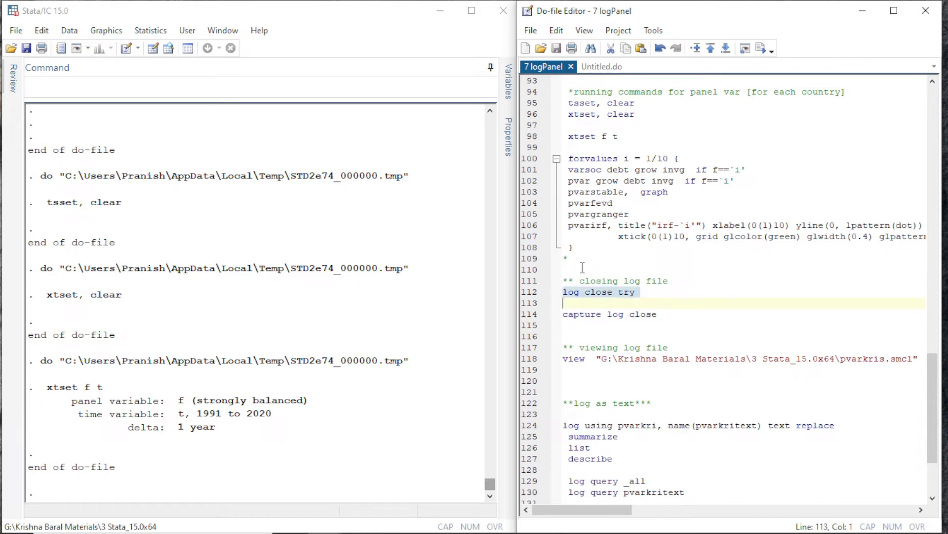
key(shift+Left)
key(ctrl+d)
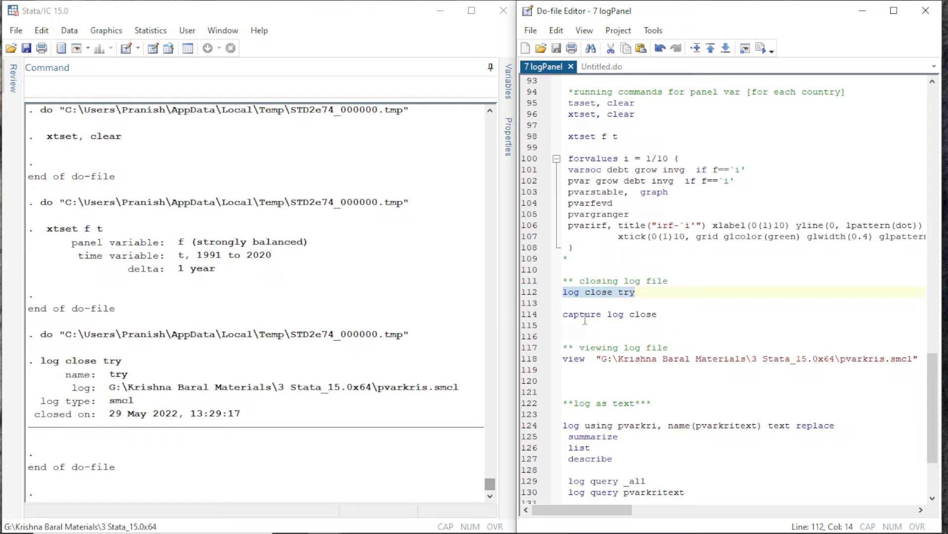
Run the line capture log close under the closing log file heading.
click(568, 315)
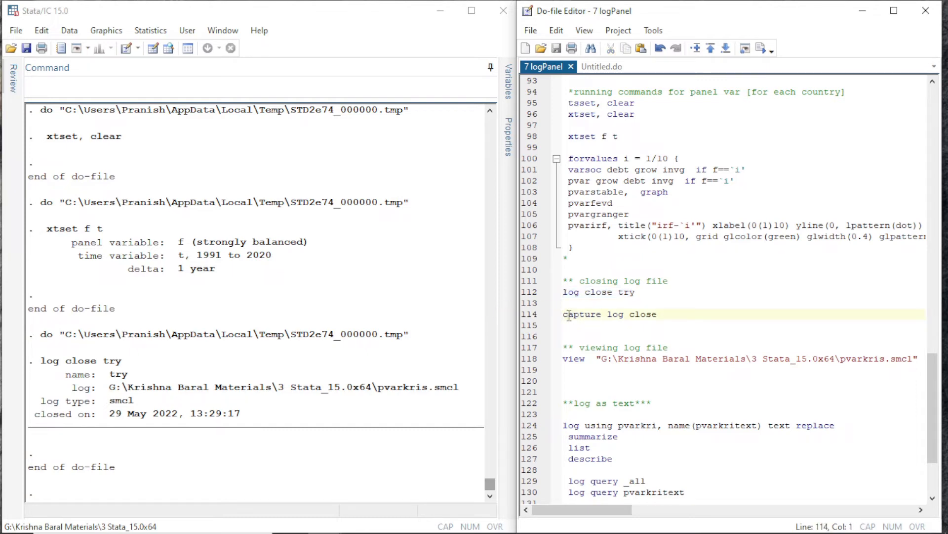
key(shift+Down)
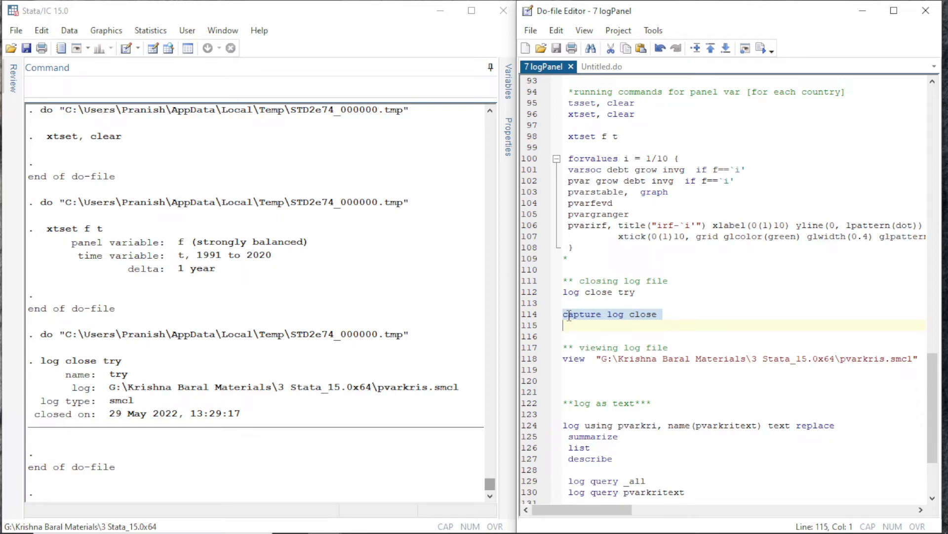
key(ctrl+d)
Open the saved log pvarkris.smcl by running the view line under the viewing log file heading.
key(Up)
key(Down)
key(Down)
key(Down)
key(Down)
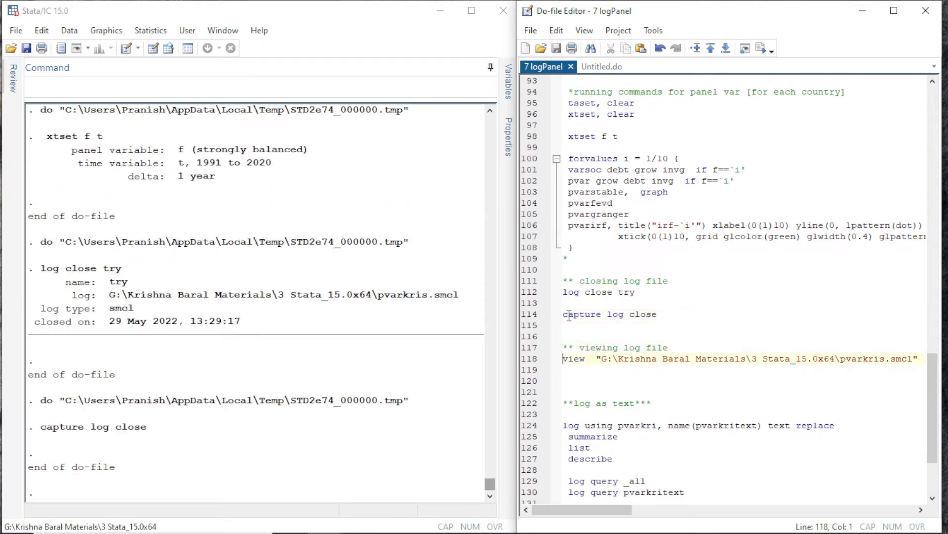
key(shift+Down)
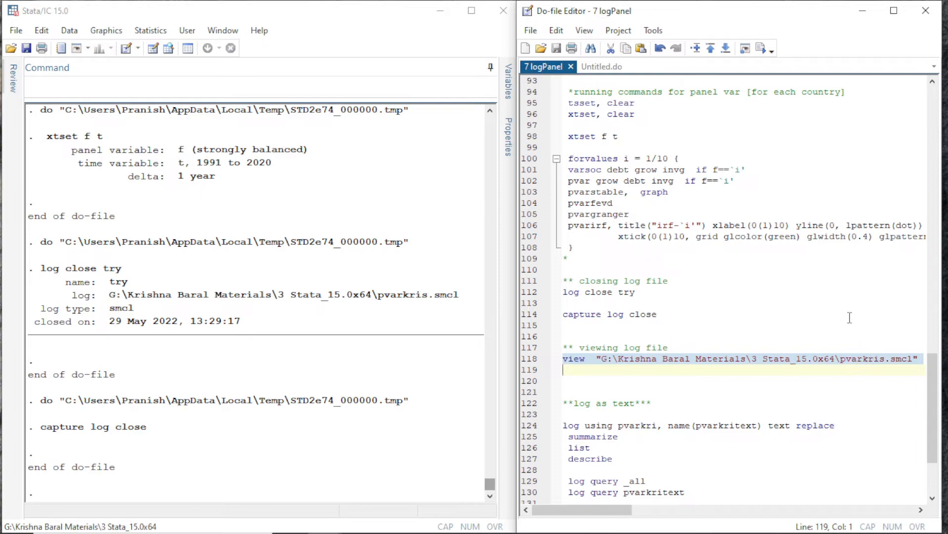
key(ctrl+d)
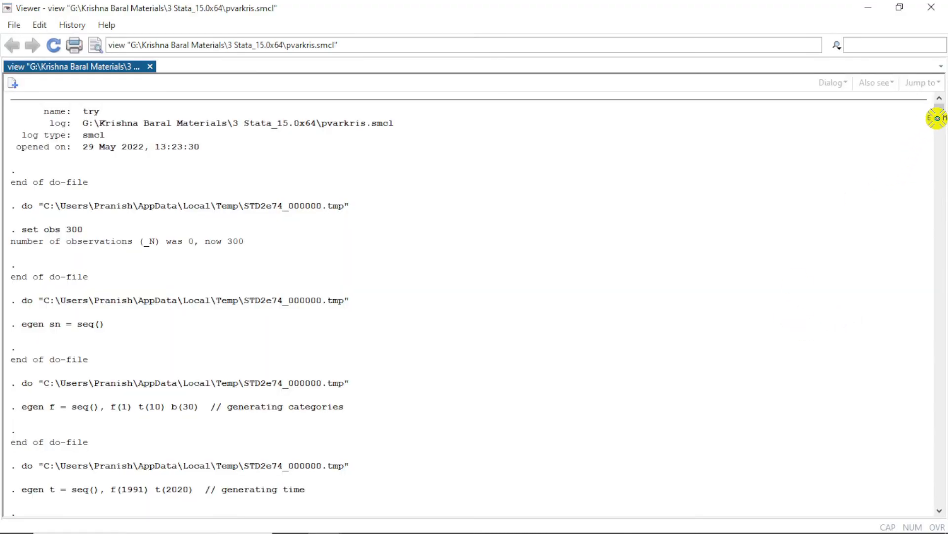
Review the recorded commands and results in the pvarkris.smcl log from beginning to end, and close the viewer.
drag(937, 110, 938, 110)
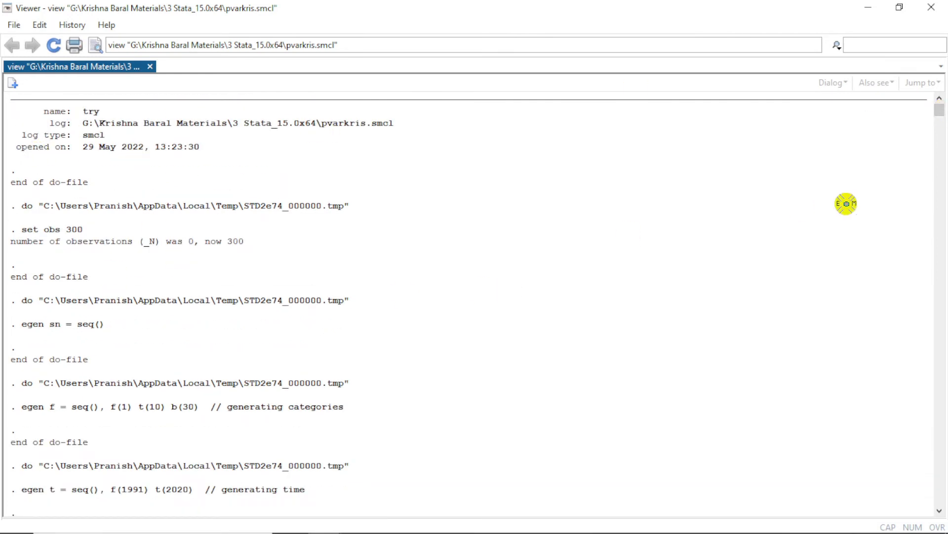
drag(940, 115, 940, 212)
drag(940, 226, 941, 288)
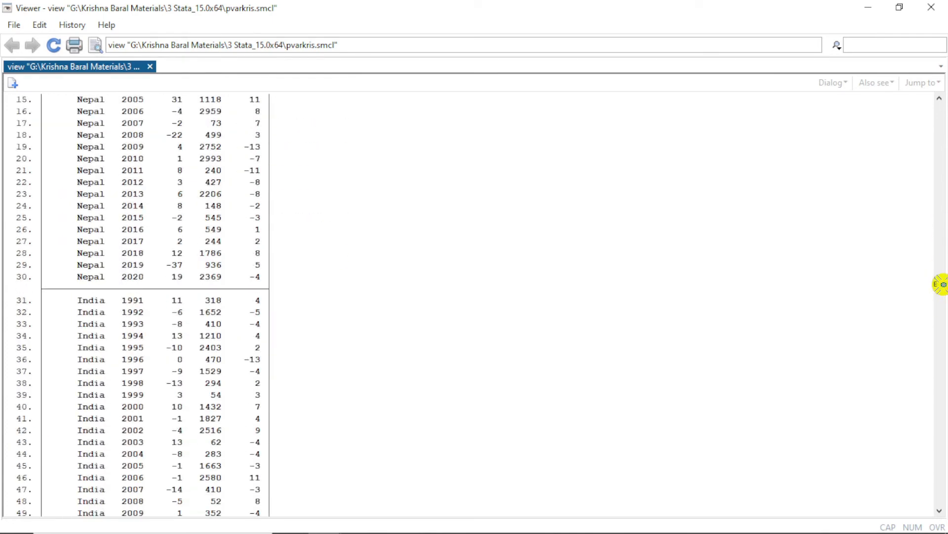
drag(941, 284, 941, 406)
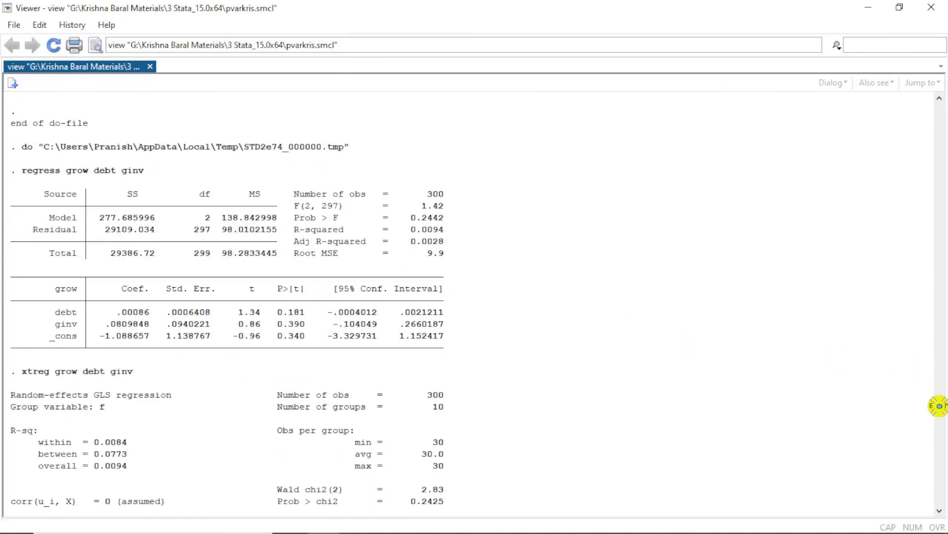
drag(939, 405, 940, 499)
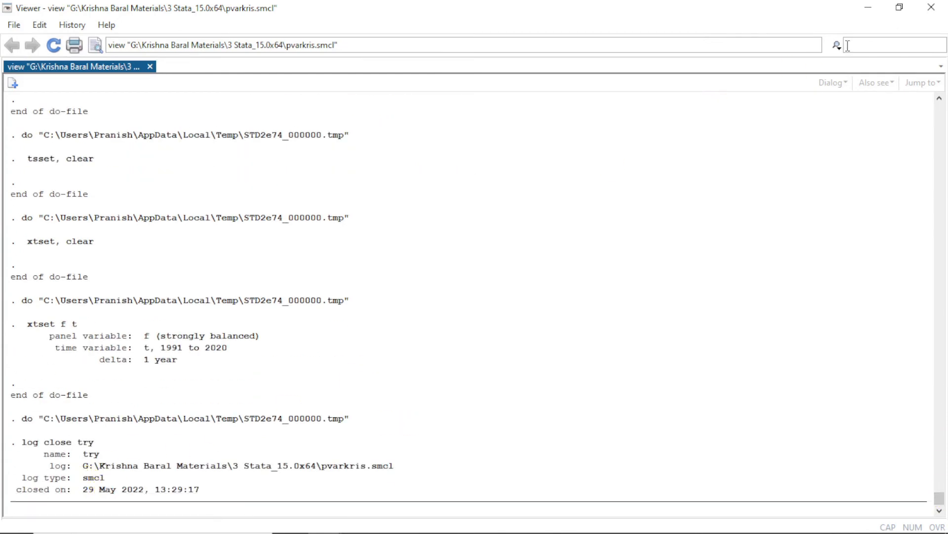
click(931, 7)
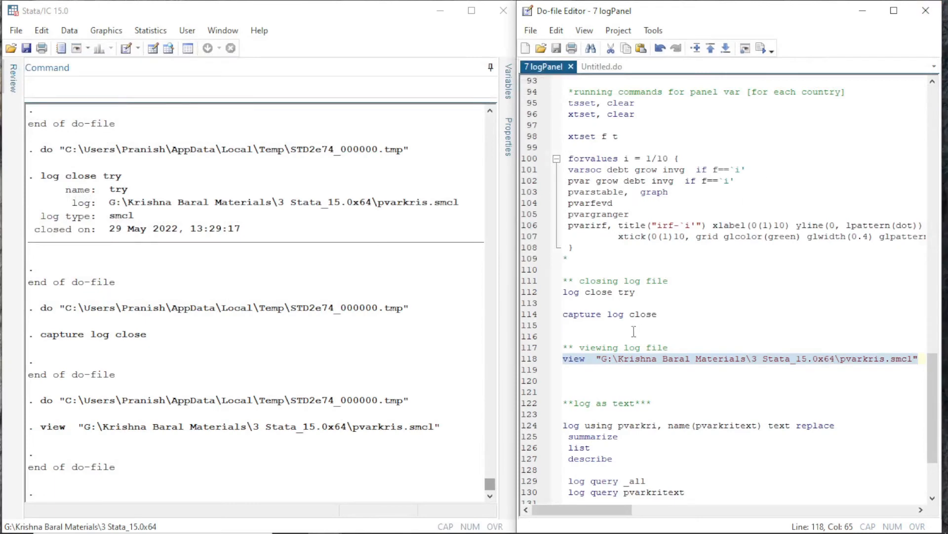
Examine the log as text section and the notepad command for viewing the log files at the do-file's end.
click(579, 373)
key(Down)
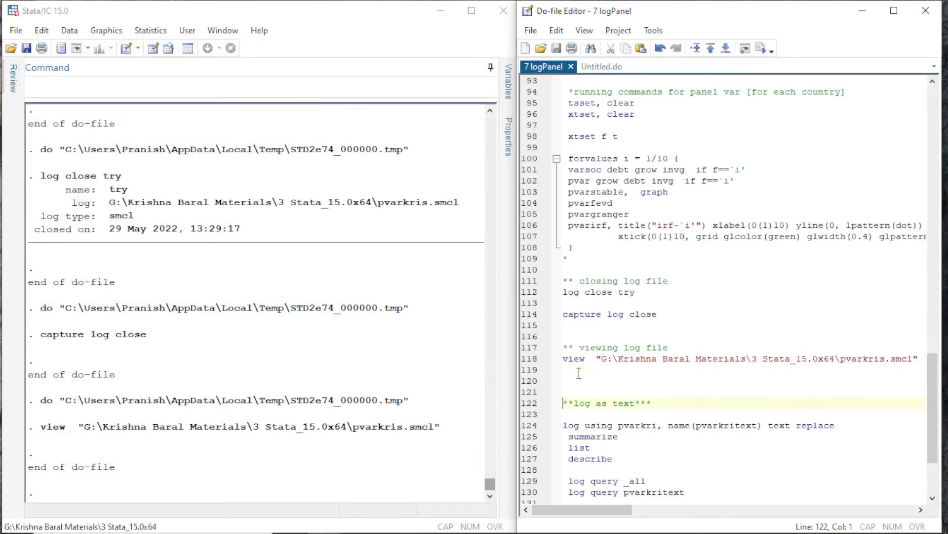
key(Down)
key(Down)
key(Down)
key(Down)
key(Down)
key(Down)
key(Down)
key(Down)
key(Down)
key(Down)
key(Down)
key(Down)
key(Down)
key(Down)
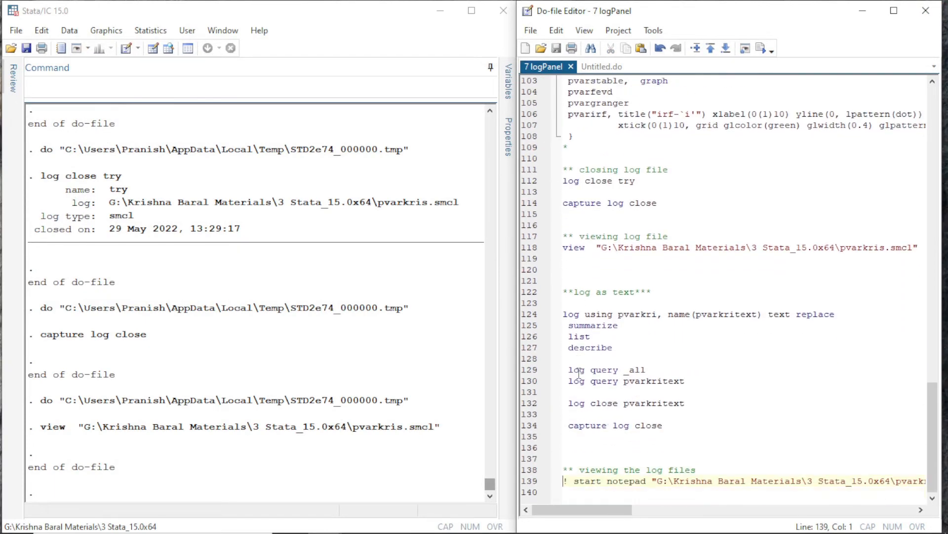
Examine the log using line under the log as text heading: the file name pvarkri, name(pvarkritext), and the text and replace options.
key(Up)
key(Right)
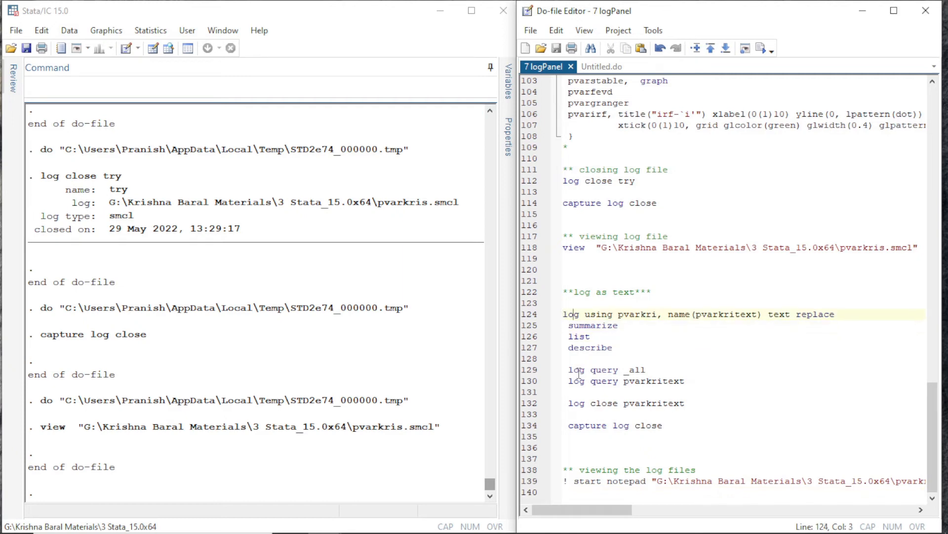
key(Right)
key(Right)
key(Right)
key(Right)
key(Right)
key(shift+Right)
key(shift+Right)
key(shift+Right)
key(shift+Right)
key(shift+Right)
key(shift+Right)
key(shift+Right)
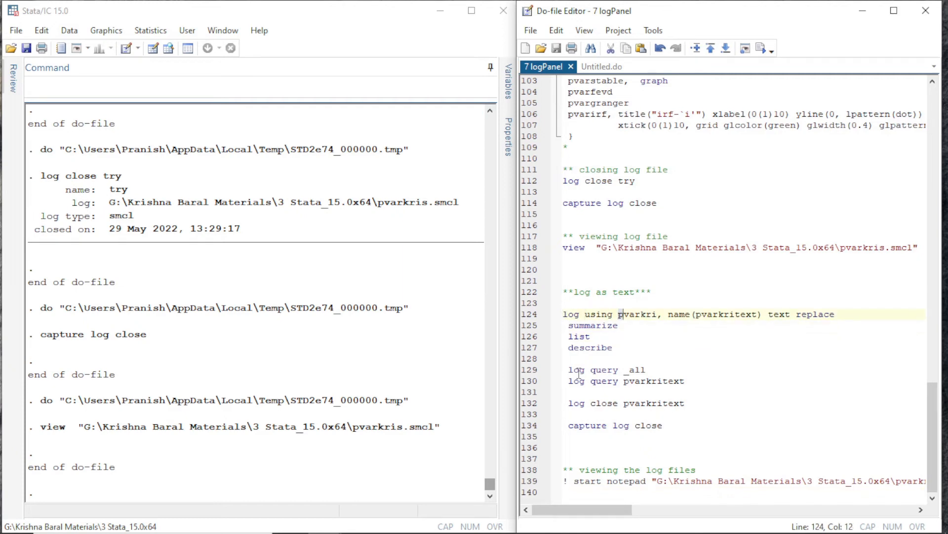
key(Right)
key(shift+Left)
key(shift+Left)
key(shift+Left)
key(shift+Left)
key(shift+Left)
key(shift+Left)
key(shift+Left)
key(Right)
key(shift+Right)
key(shift+Right)
key(shift+Right)
key(shift+Right)
key(shift+Right)
key(shift+Right)
key(shift+Right)
key(shift+Right)
key(shift+Right)
key(shift+Right)
key(shift+Right)
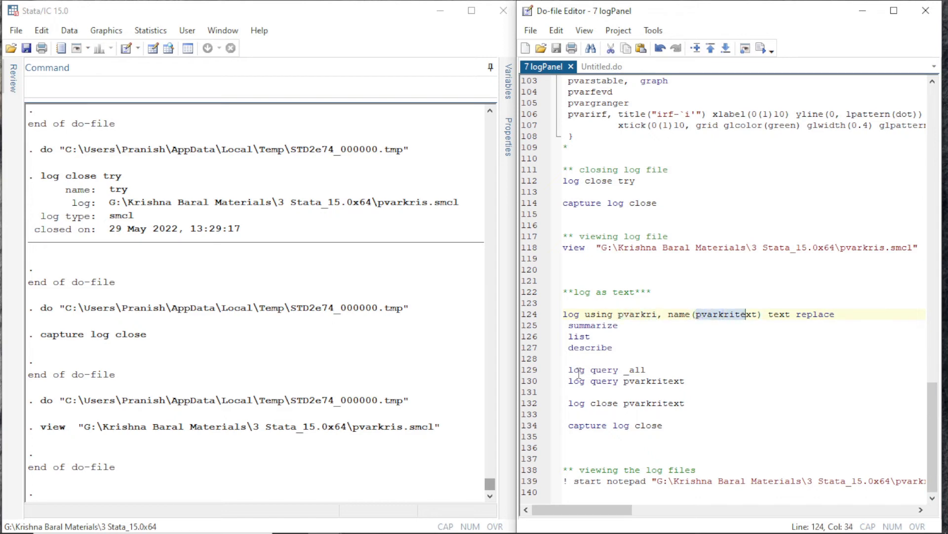
key(Right)
key(Right)
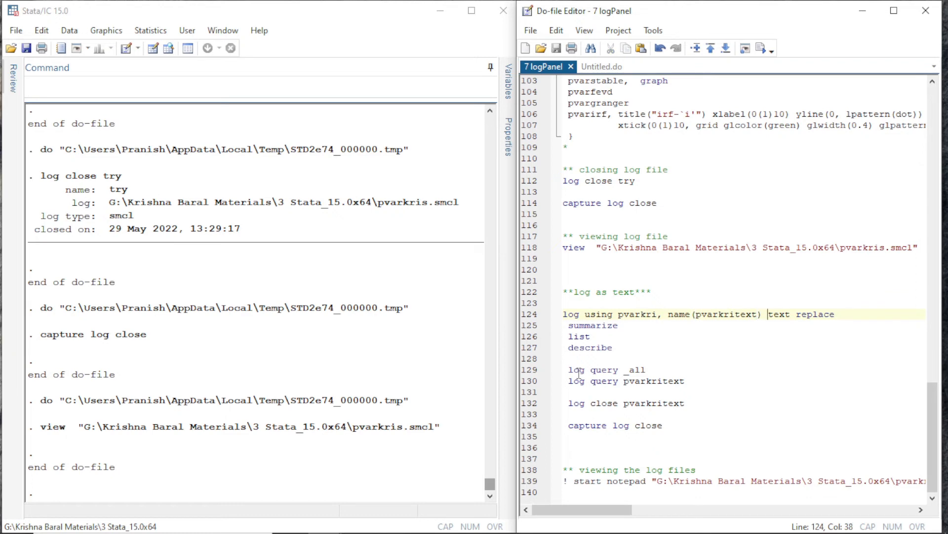
key(shift+Right)
key(shift+Right)
key(shift+Right)
key(shift+Right)
key(Right)
key(shift+Right)
key(shift+Right)
key(shift+Right)
key(shift+Right)
key(shift+Right)
key(shift+Right)
key(shift+Right)
key(Left)
key(shift+Right)
key(shift+Right)
key(shift+Right)
key(shift+Right)
key(shift+Right)
key(shift+Right)
key(shift+Right)
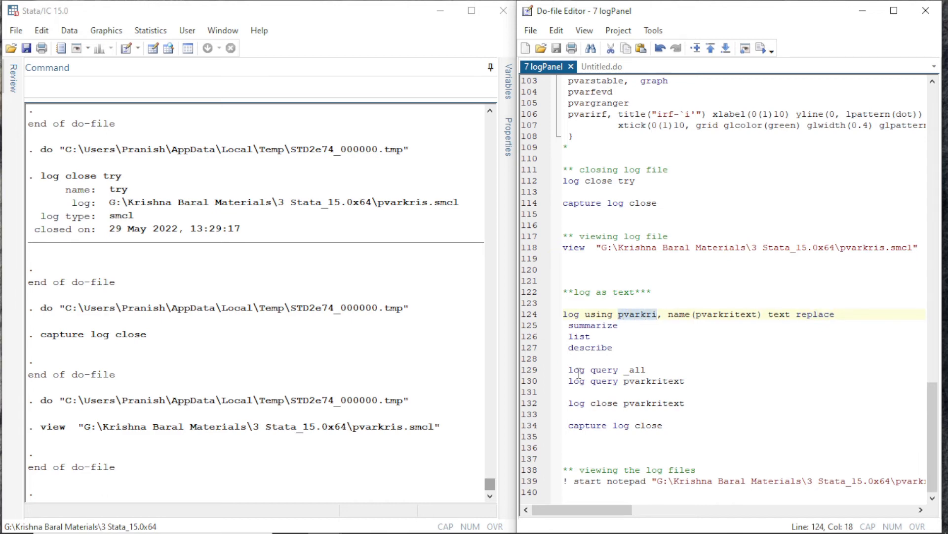
key(Right)
key(Right)
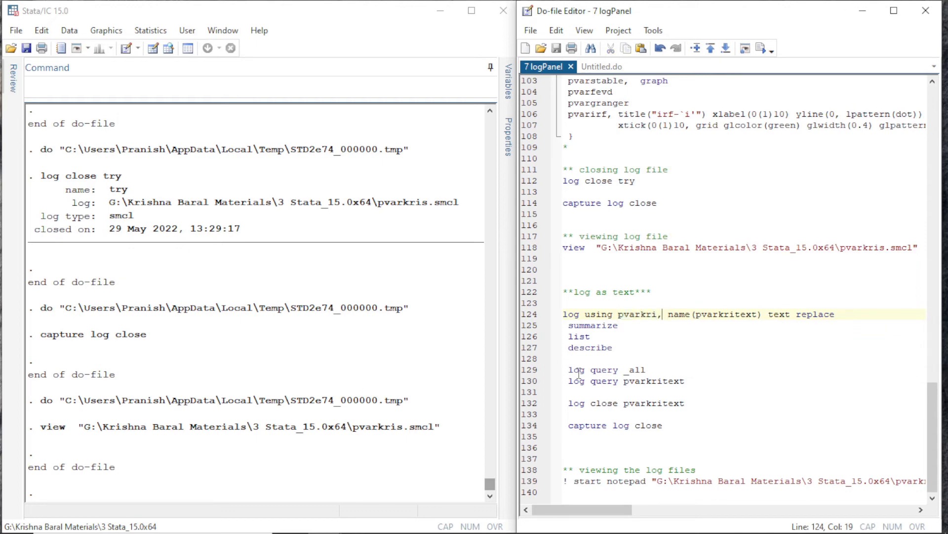
Start the text log by running the line log using pvarkri, name(pvarkritext) text replace.
key(Down)
key(Left)
key(Home)
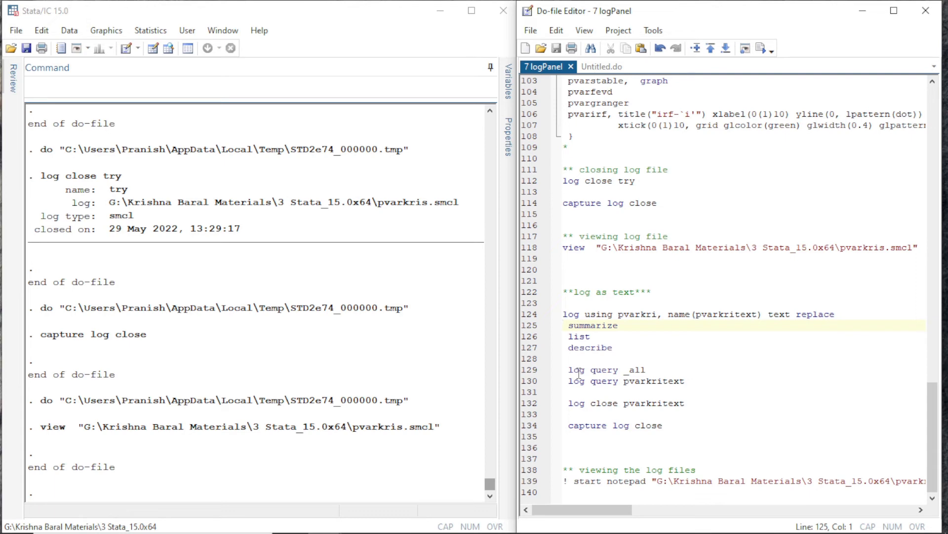
key(shift+End)
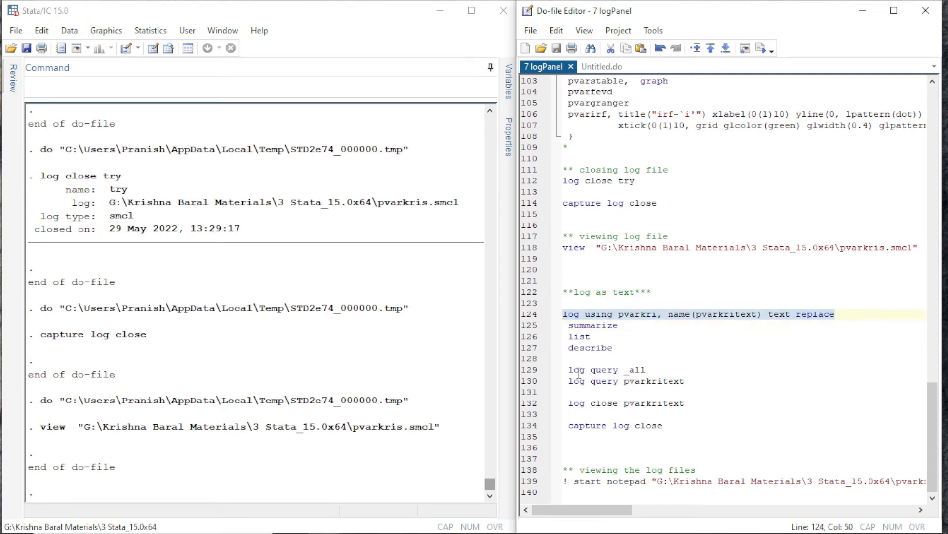
key(ctrl+d)
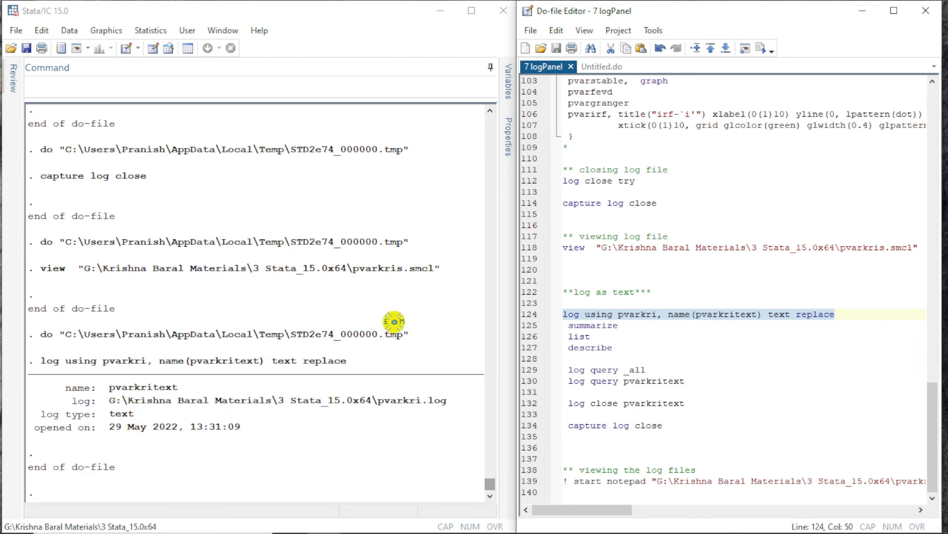
Run the summarize, list and describe lines in the log as text section to record their output in the log.
click(633, 326)
key(Left)
key(Left)
key(Left)
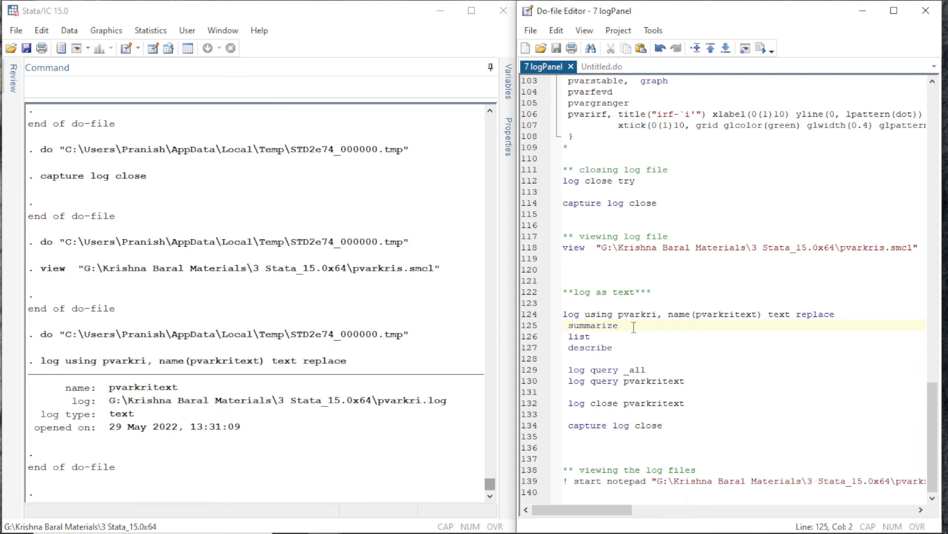
key(shift+Down)
key(shift+Down)
key(shift+Down)
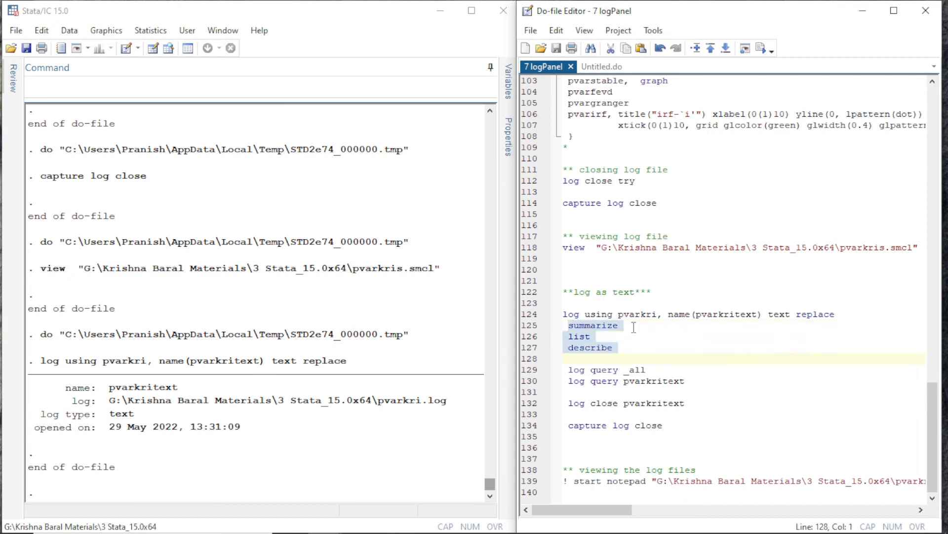
key(ctrl+d)
Query the log status by running the lines log query _all and log query pvarkritext one at a time.
key(Down)
key(Right)
key(shift+Down)
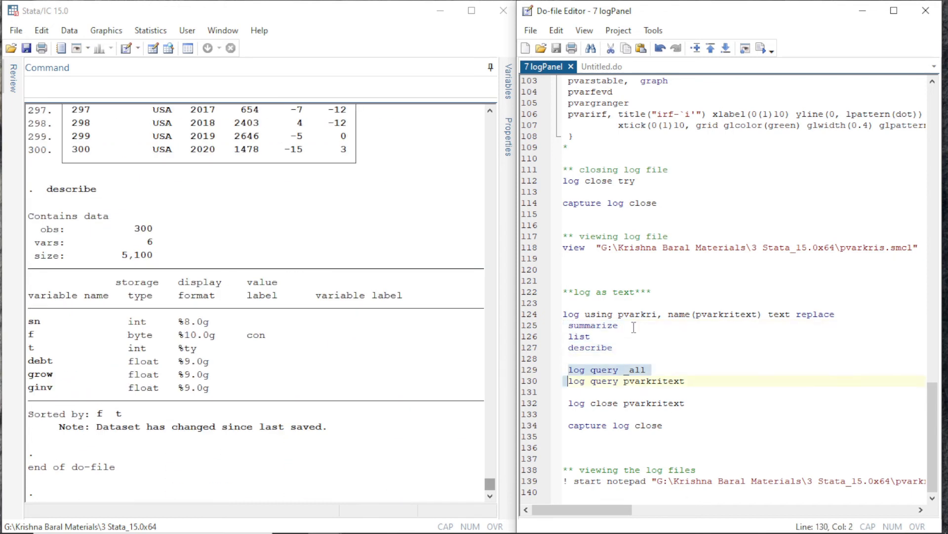
key(shift+Left)
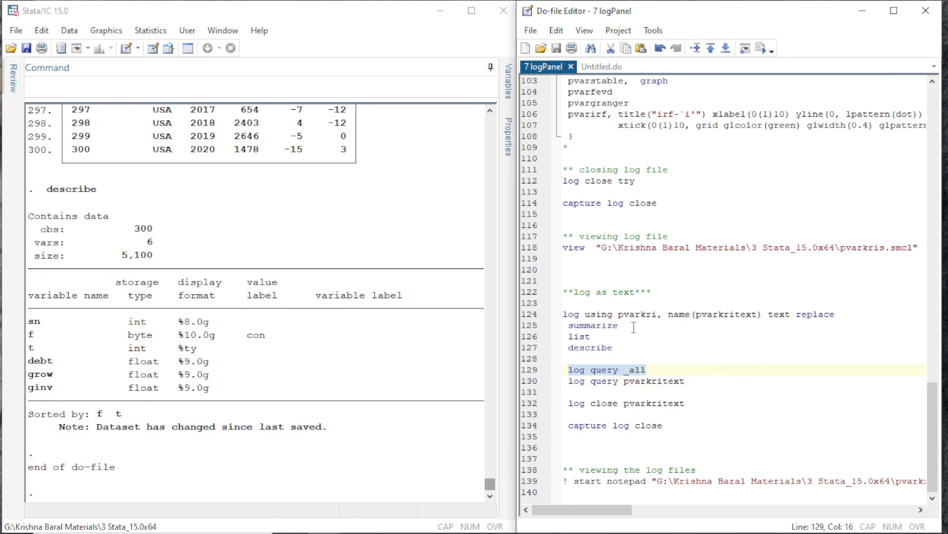
key(ctrl+d)
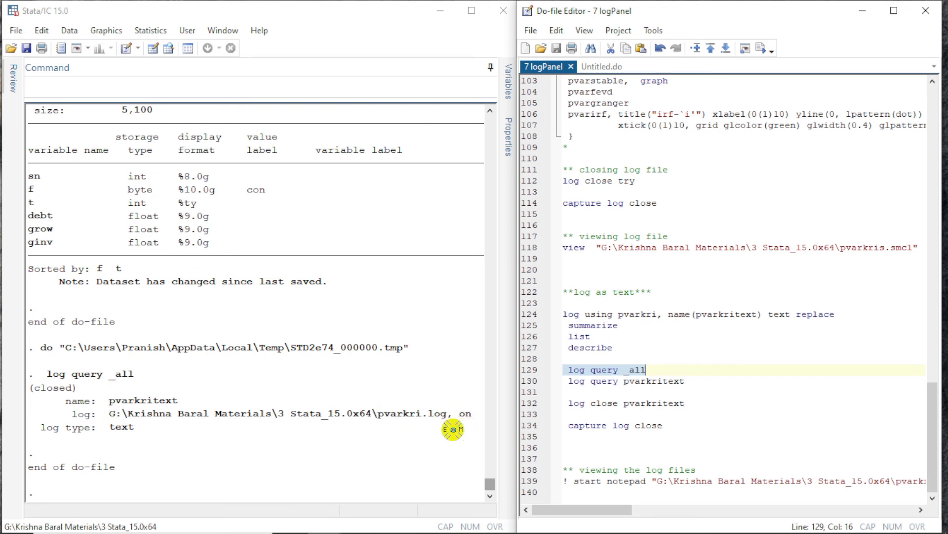
click(575, 381)
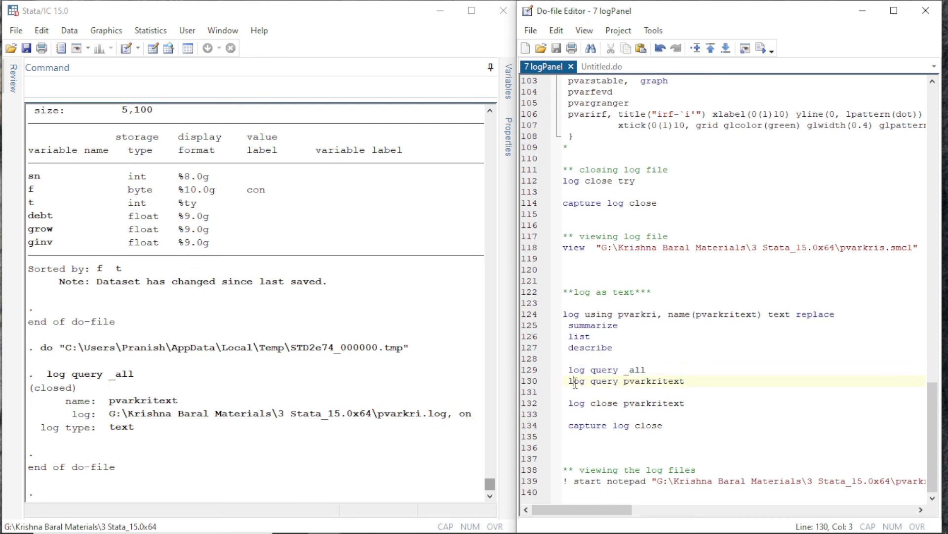
key(shift+Down)
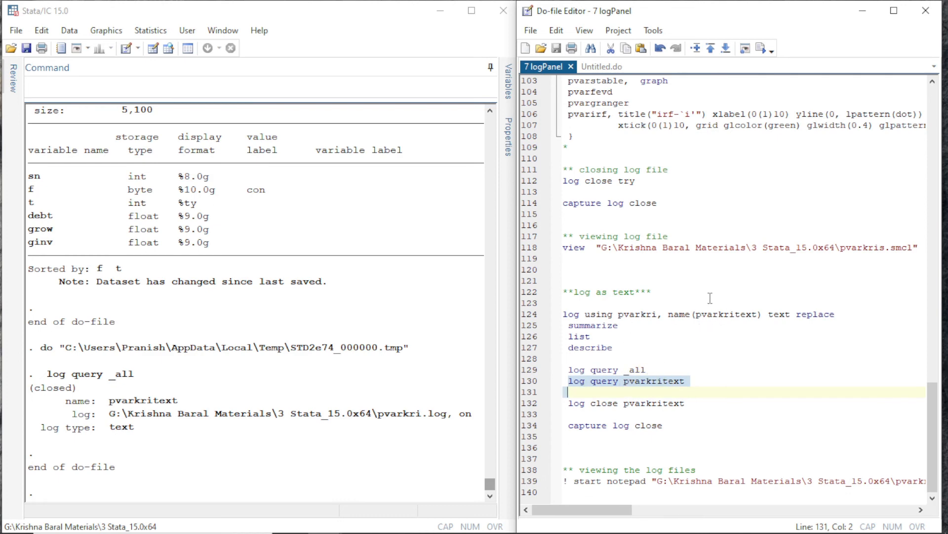
key(ctrl+d)
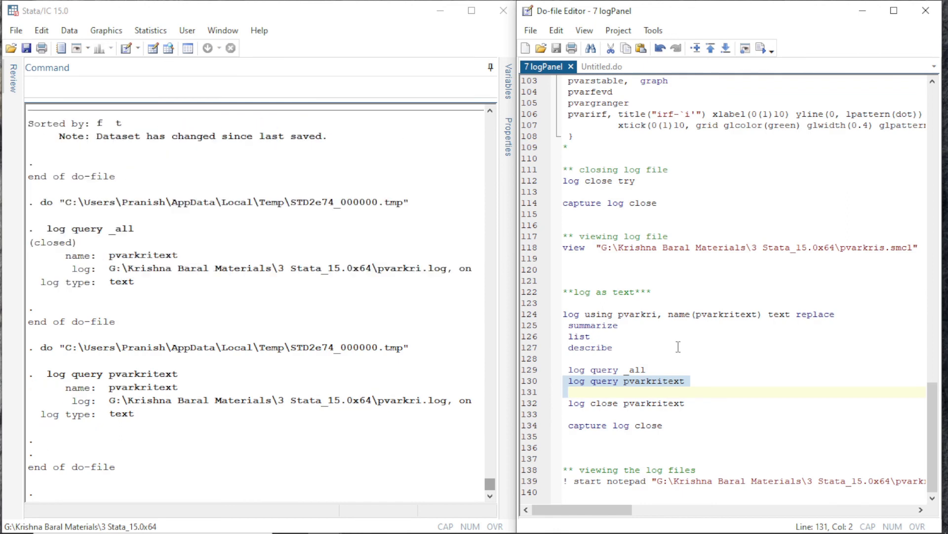
Close the text log by running the line log close pvarkritext, followed by capture log close in the log as text section.
click(568, 403)
key(shift+Down)
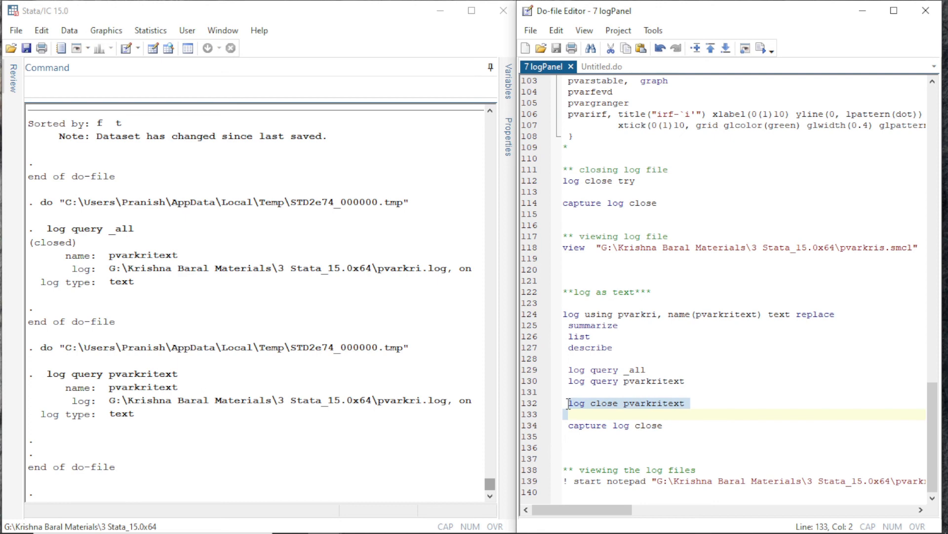
key(ctrl+d)
key(Down)
key(shift+Down)
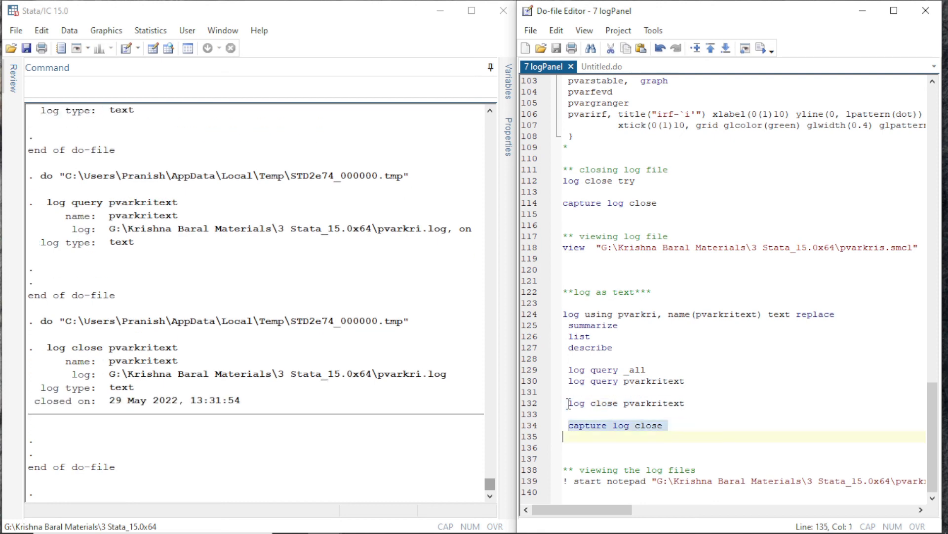
key(shift+Left)
key(ctrl+d)
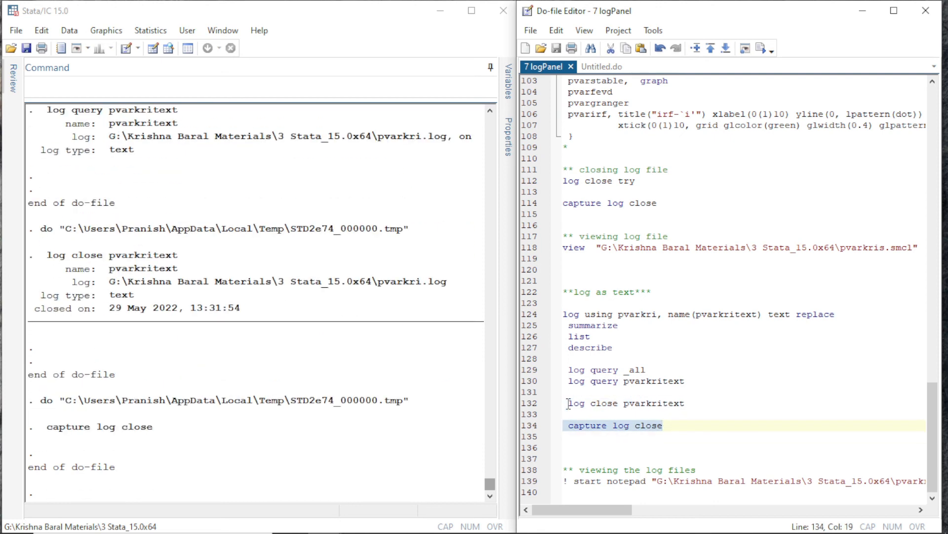
Open the saved text log pvarkri.log in Notepad by running the start notepad line under the viewing the log files heading.
key(Down)
key(Down)
key(Home)
key(shift+Down)
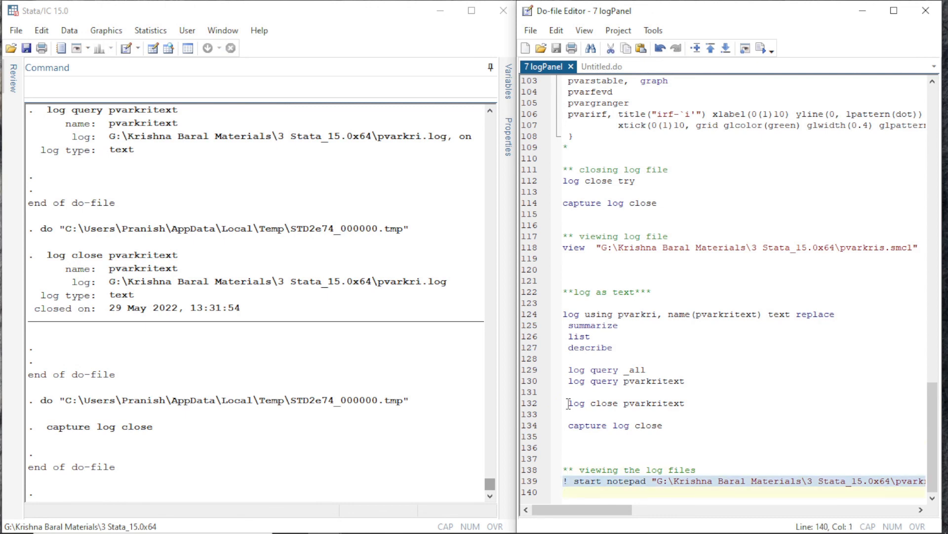
key(shift+Left)
key(ctrl+d)
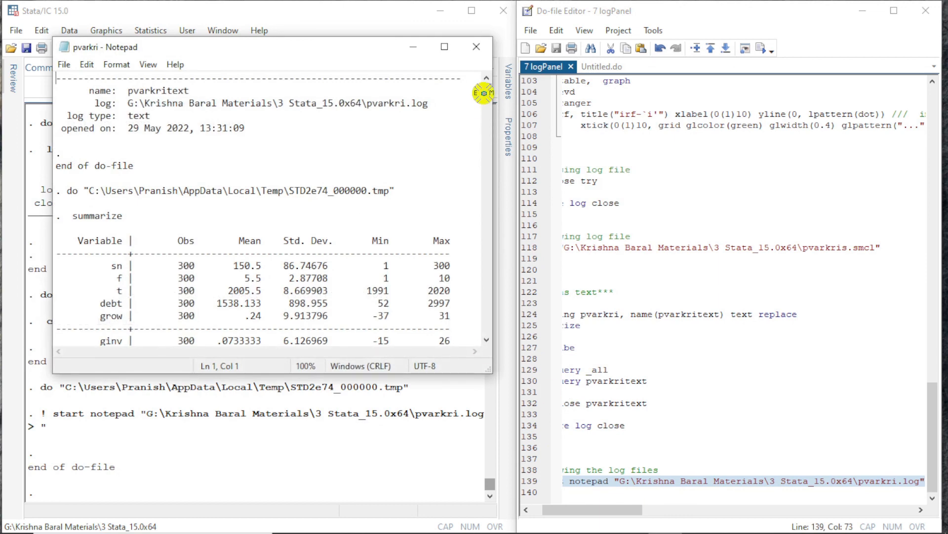
Review the pvarkri text log in Notepad from beginning to end, and return to the end of the do-file.
scroll(483, 95, down, 2)
scroll(483, 95, down, 3)
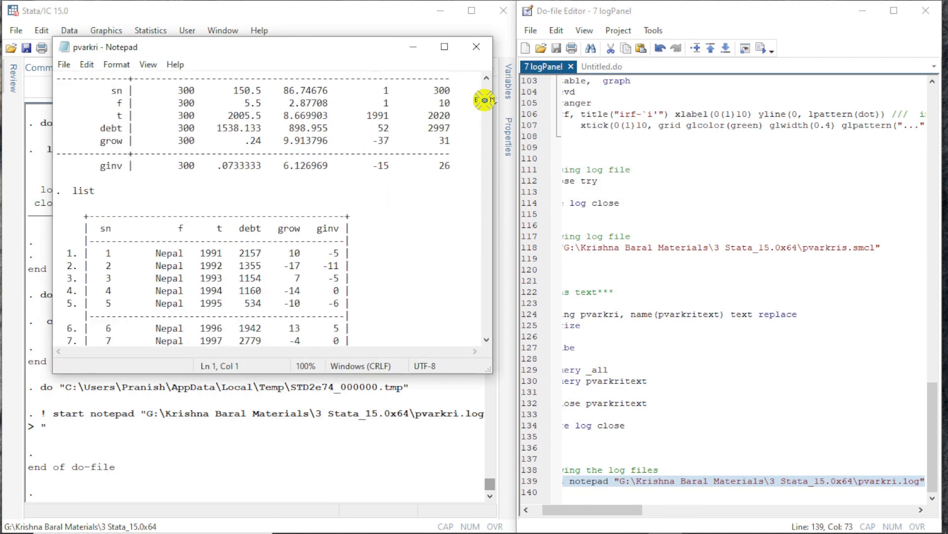
scroll(485, 97, up, 3)
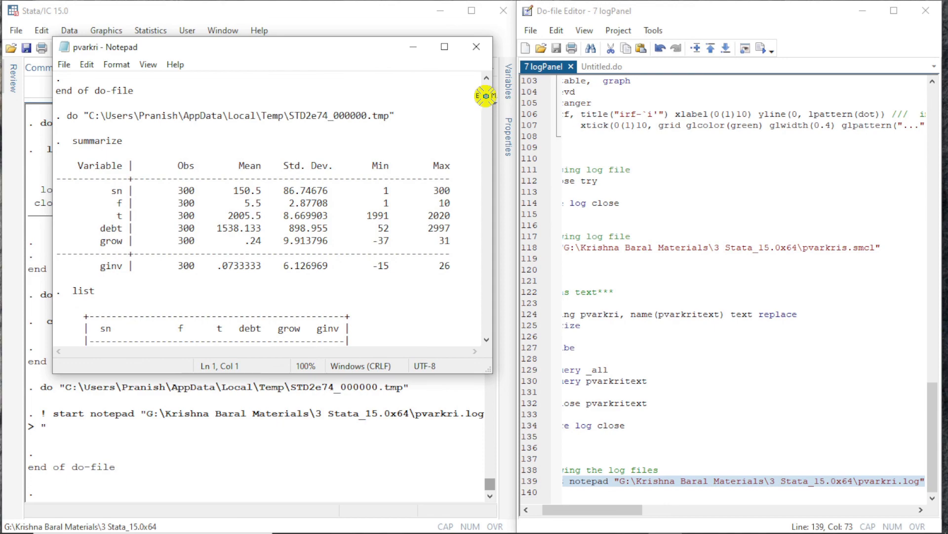
scroll(485, 99, down, 4)
drag(486, 104, 482, 354)
click(665, 395)
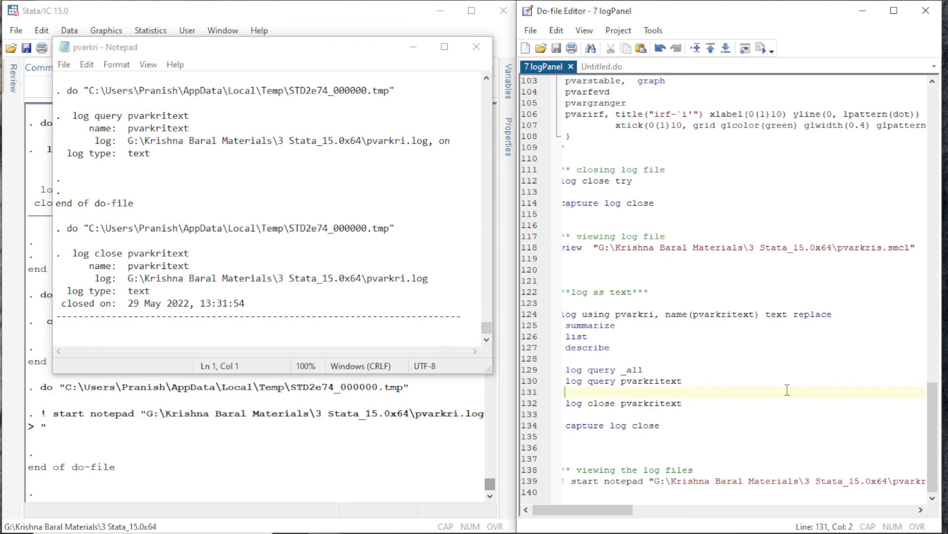
key(ctrl+End)
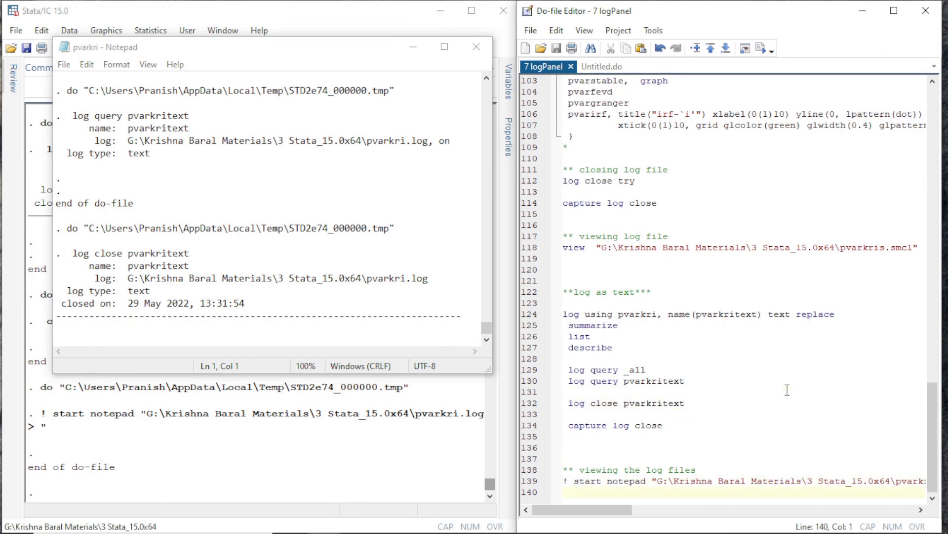